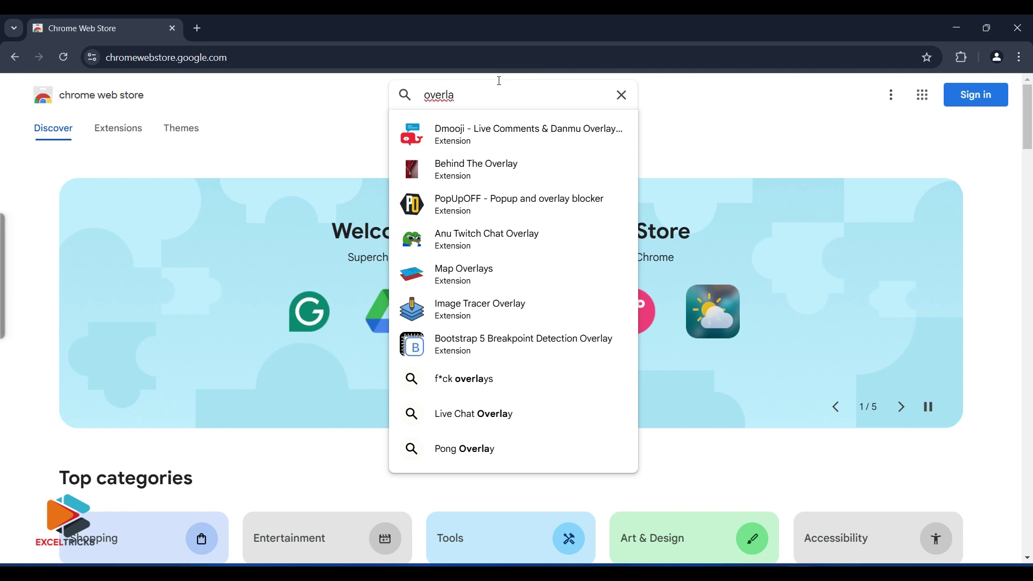
- Search the Chrome Web Store for the Overlay Translate extension and add it to Chrome
{"action": "type", "text": "tra"}
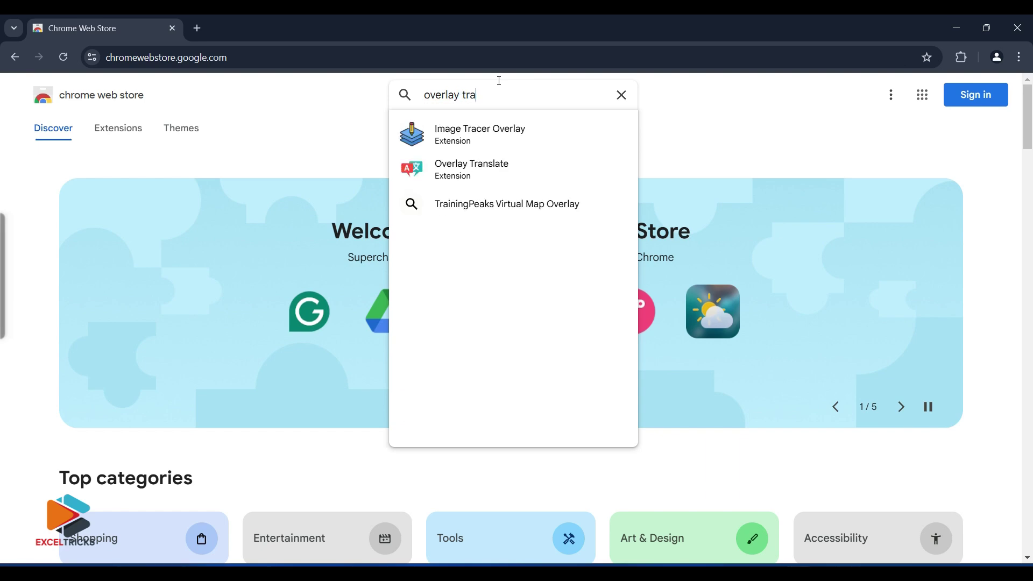
{"action": "left_click", "coordinate": [440, 170]}
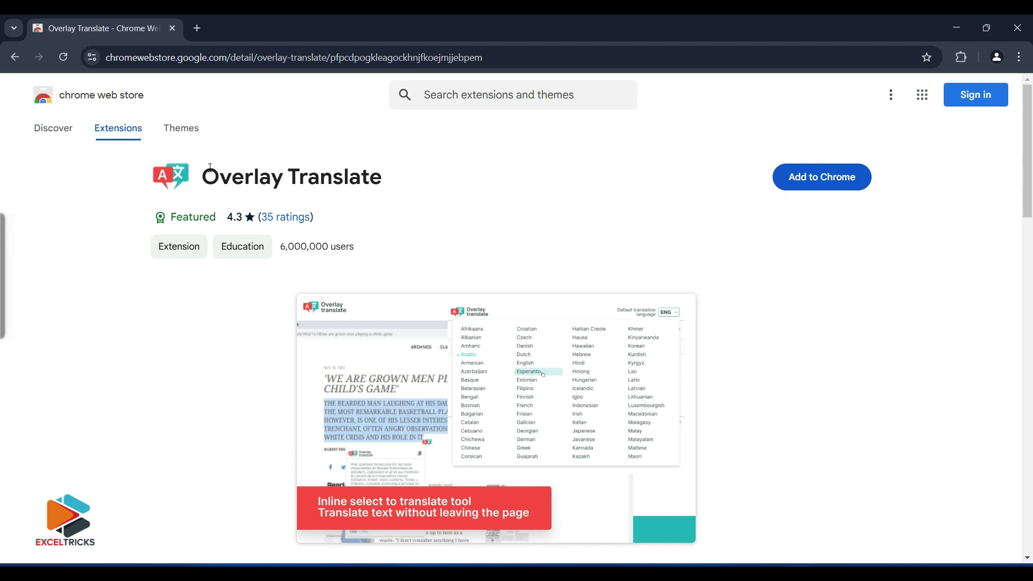
{"action": "left_click_drag", "start_coordinate": [359, 177], "coordinate": [203, 170]}
{"action": "left_click", "coordinate": [829, 182]}
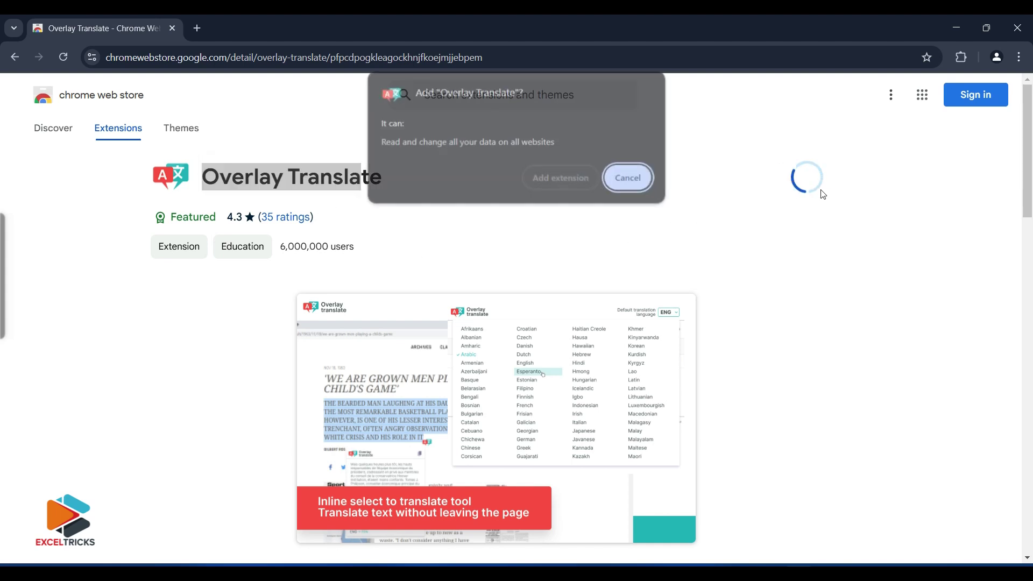
{"action": "left_click", "coordinate": [556, 187]}
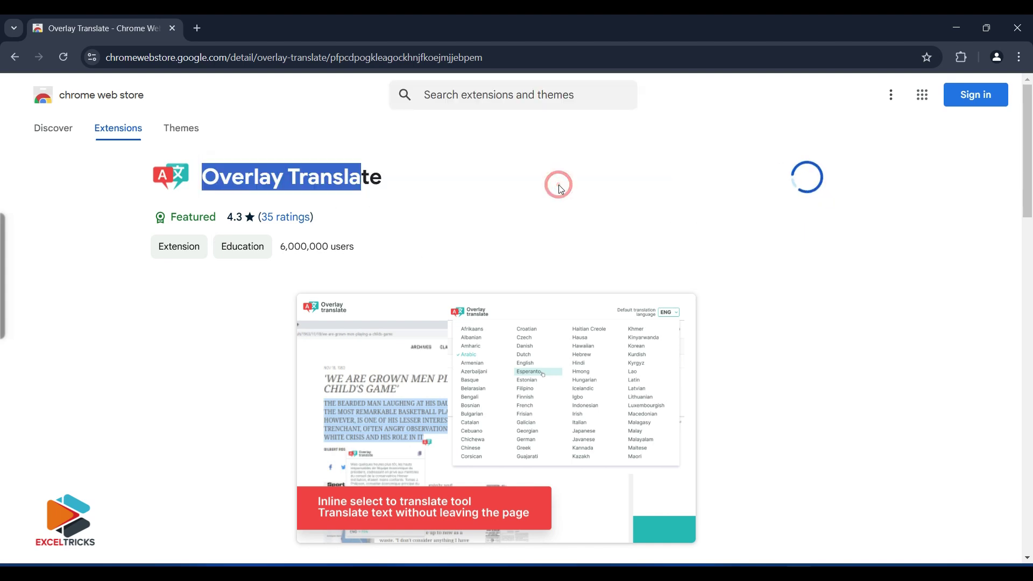
{"action": "left_click", "coordinate": [556, 189]}
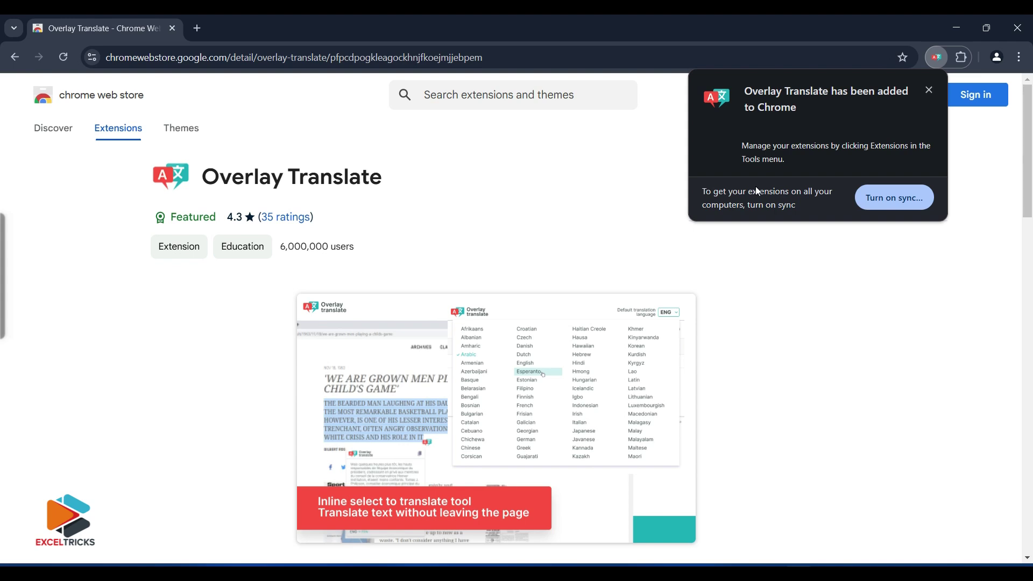
{"action": "left_click", "coordinate": [854, 322]}
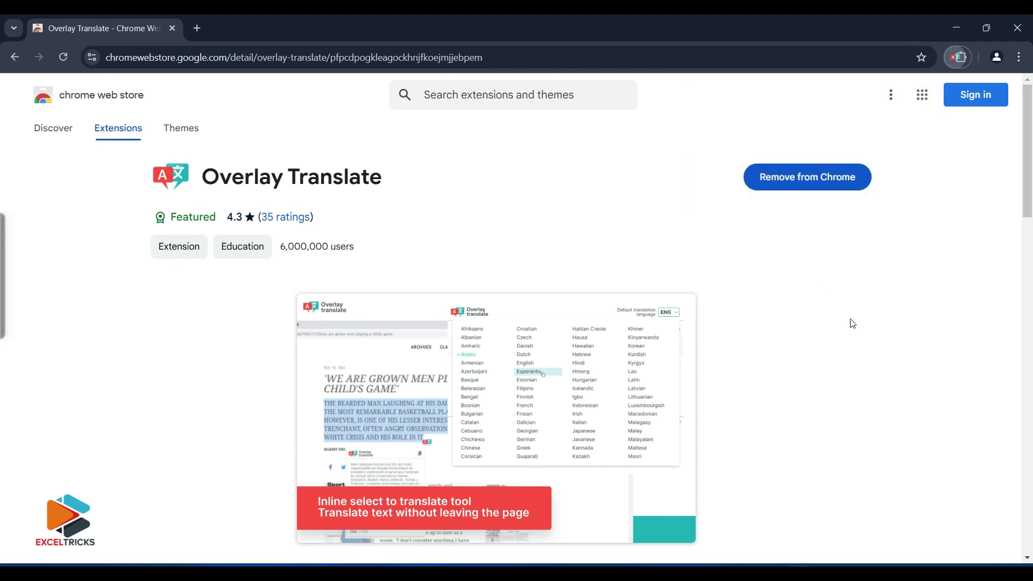
- Pin the Overlay Translate extension to the browser toolbar
{"action": "left_click", "coordinate": [962, 58]}
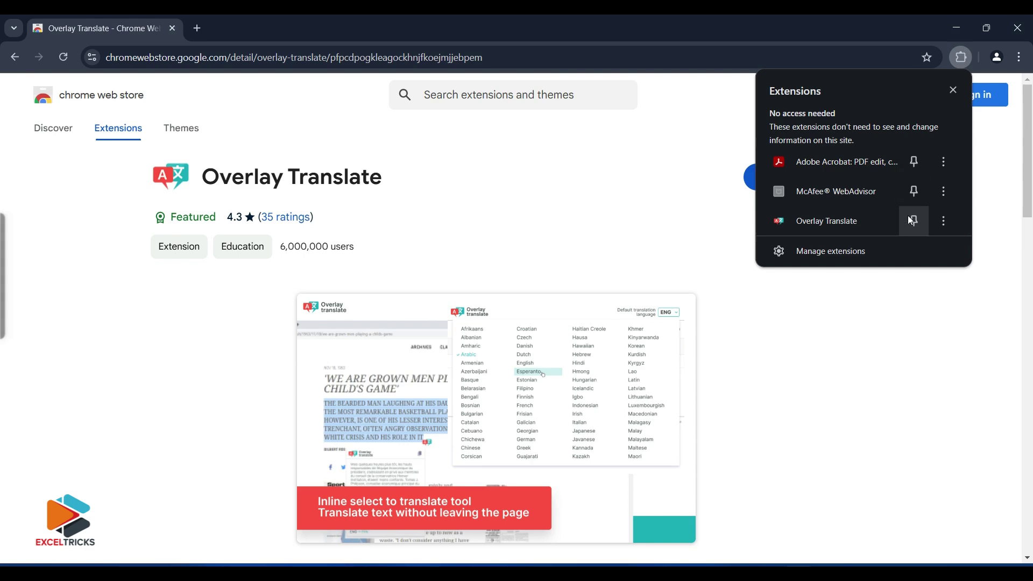
{"action": "left_click", "coordinate": [554, 214]}
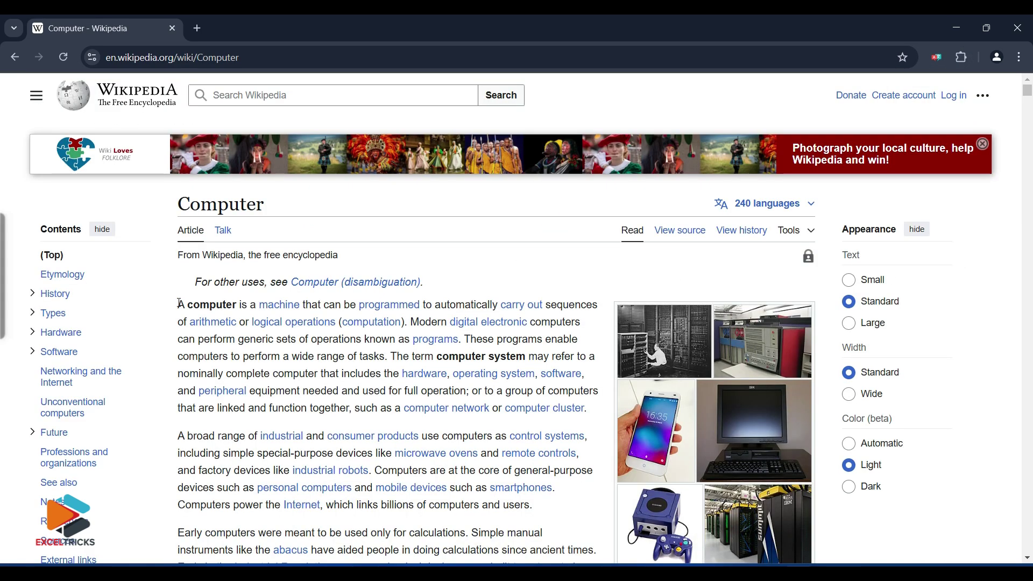
- Try to translate the opening paragraph of the Wikipedia Computer article with Overlay Translate
{"action": "left_click_drag", "start_coordinate": [178, 305], "coordinate": [599, 417]}
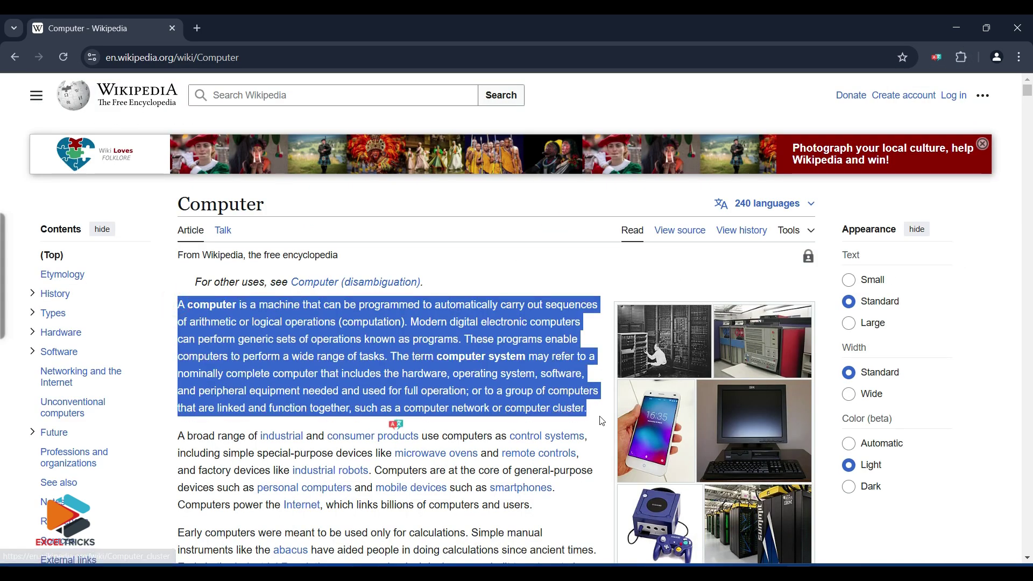
{"action": "left_click", "coordinate": [395, 427]}
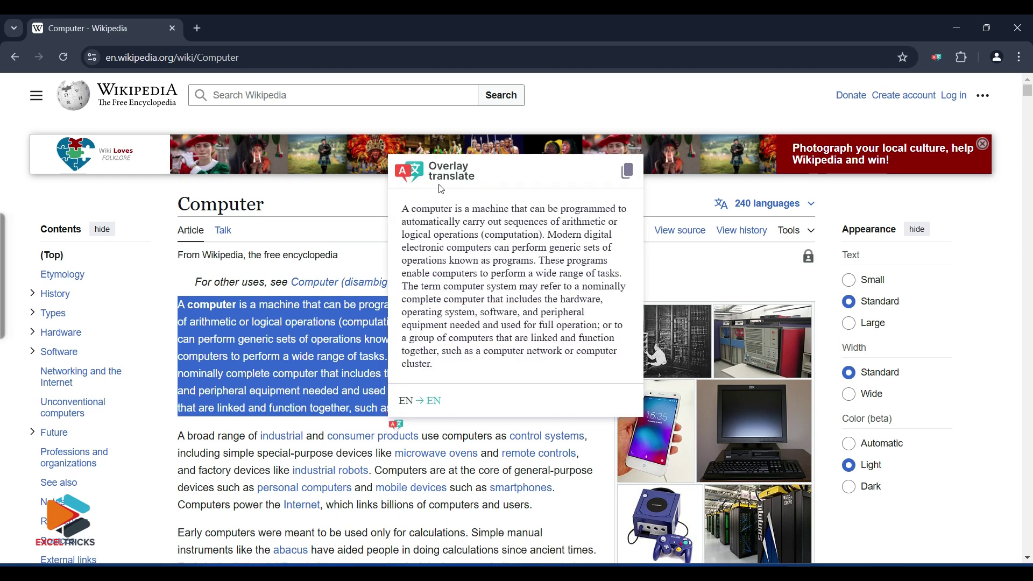
- Set Overlay Translate's default translation language to Hindi and close the extension's popup
{"action": "left_click", "coordinate": [937, 57]}
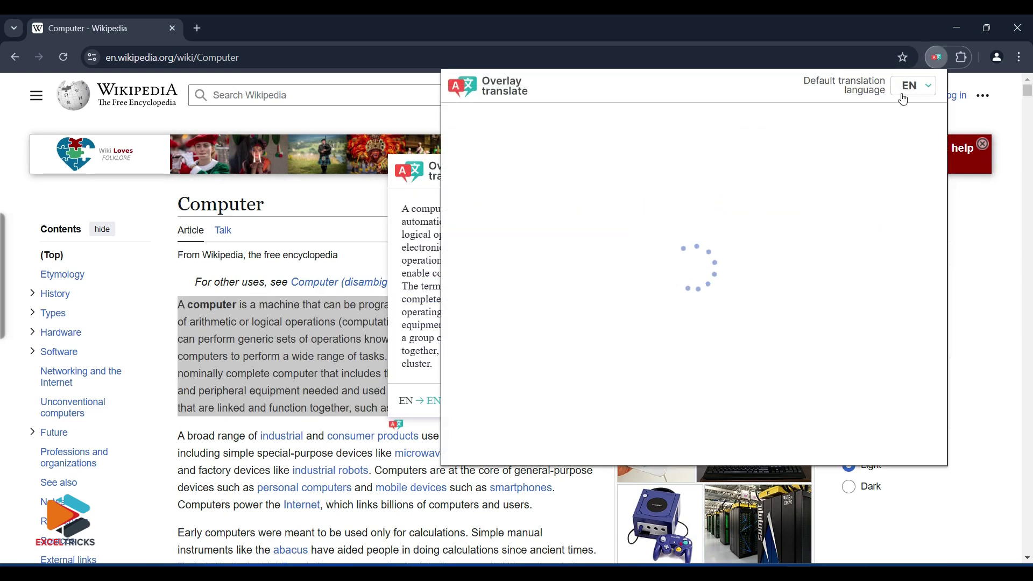
{"action": "left_click", "coordinate": [922, 92]}
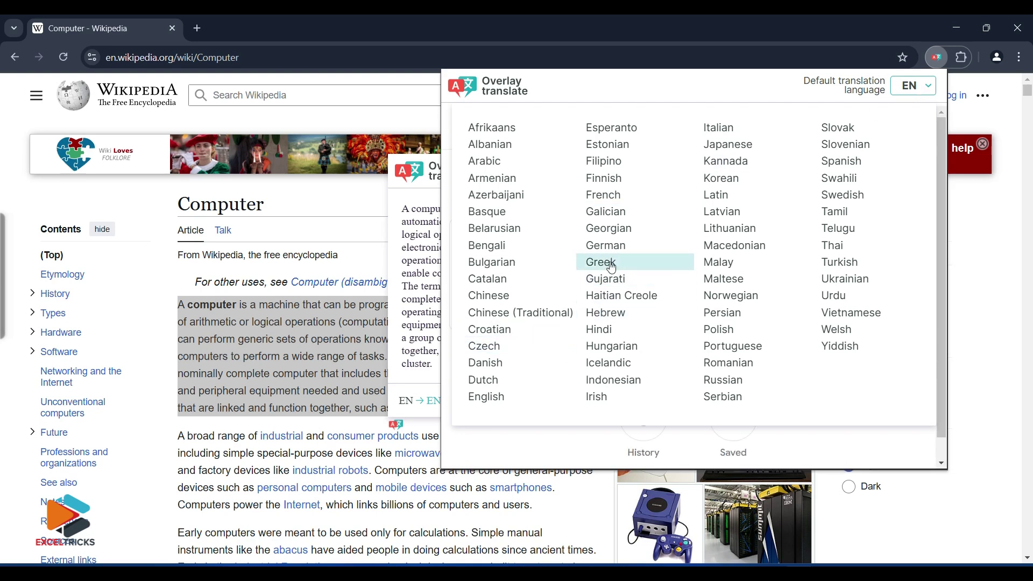
{"action": "left_click", "coordinate": [608, 329]}
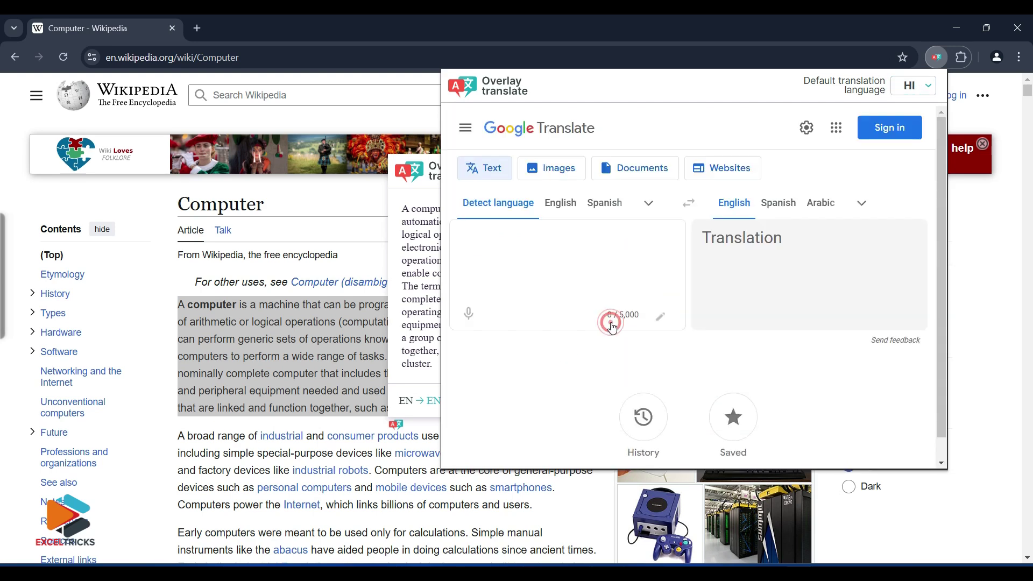
{"action": "left_click", "coordinate": [939, 62]}
{"action": "left_click", "coordinate": [159, 301]}
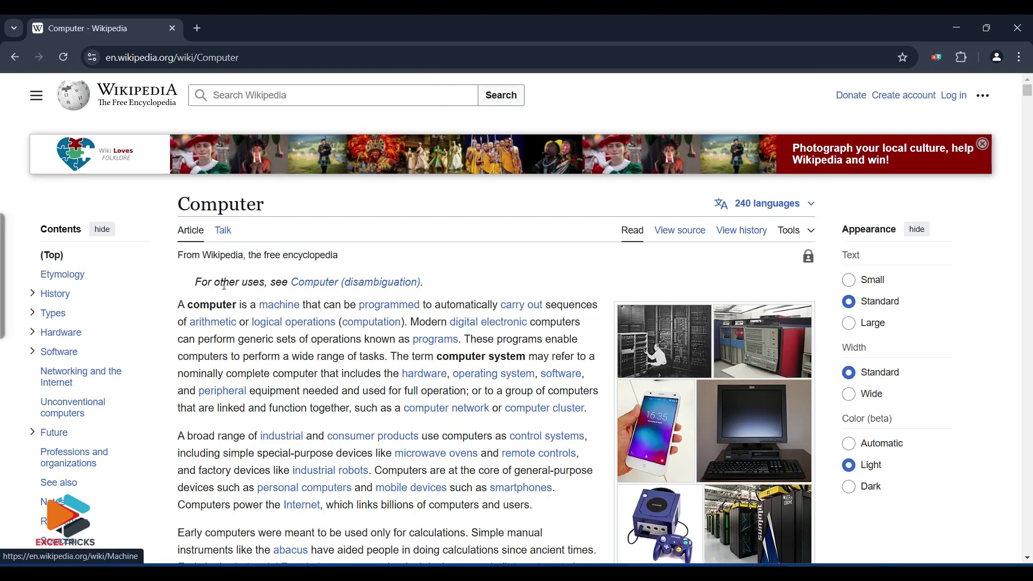
- Translate the Computer article's opening paragraph into Hindi with the inline translator, then dismiss the translation
{"action": "left_click_drag", "start_coordinate": [178, 305], "coordinate": [610, 420]}
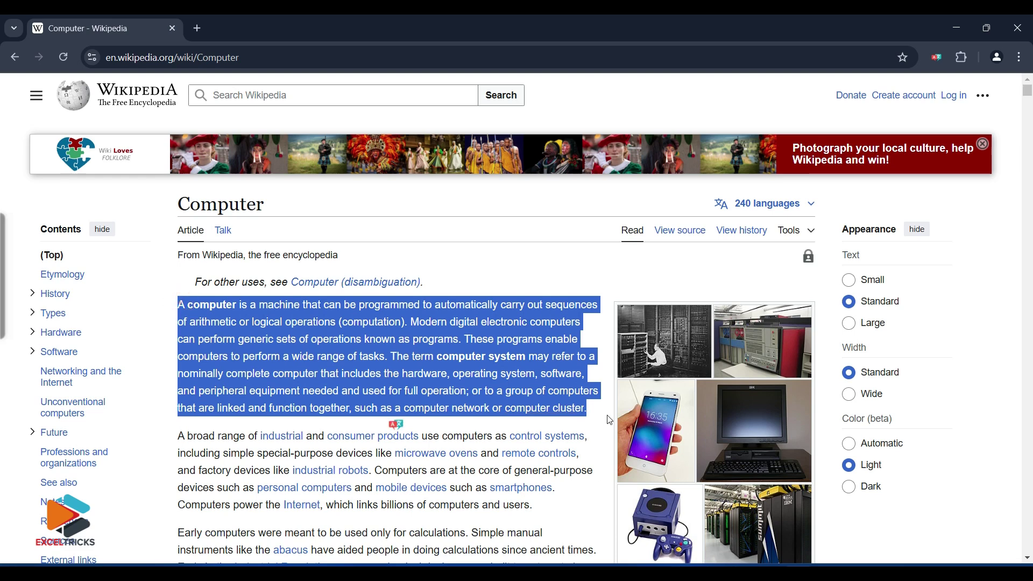
{"action": "left_click", "coordinate": [395, 429]}
{"action": "left_click_drag", "start_coordinate": [407, 215], "coordinate": [579, 382]}
{"action": "left_click", "coordinate": [555, 363]}
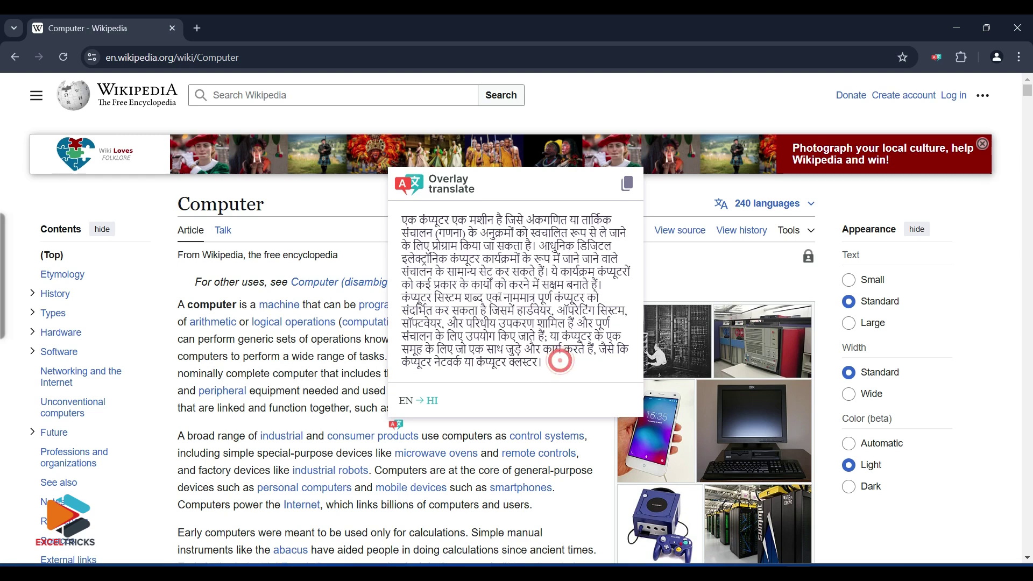
{"action": "left_click", "coordinate": [334, 342]}
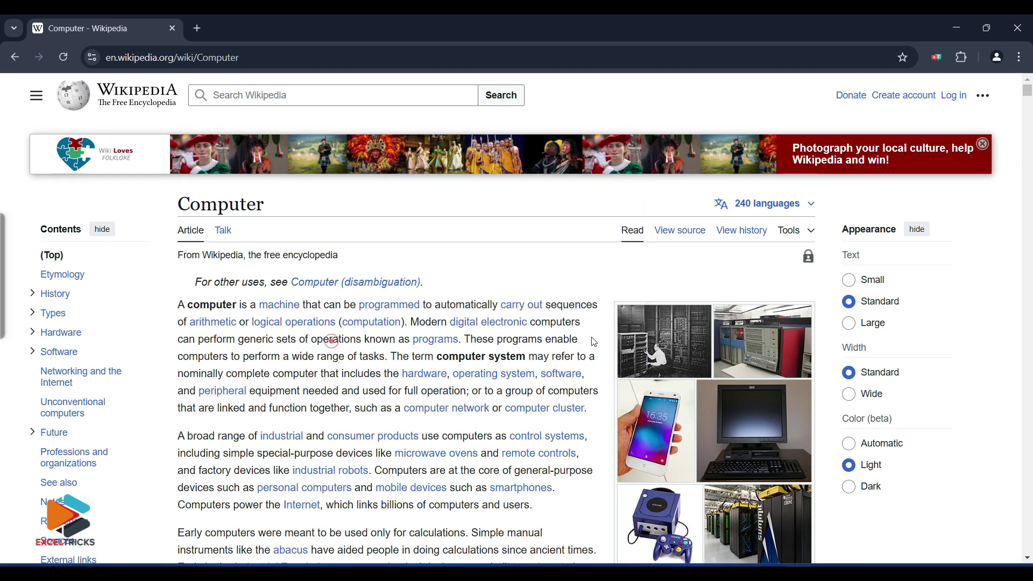
- Upload images.jpg to the image translation in Overlay Translate to translate its text into Hindi
{"action": "left_click", "coordinate": [937, 58]}
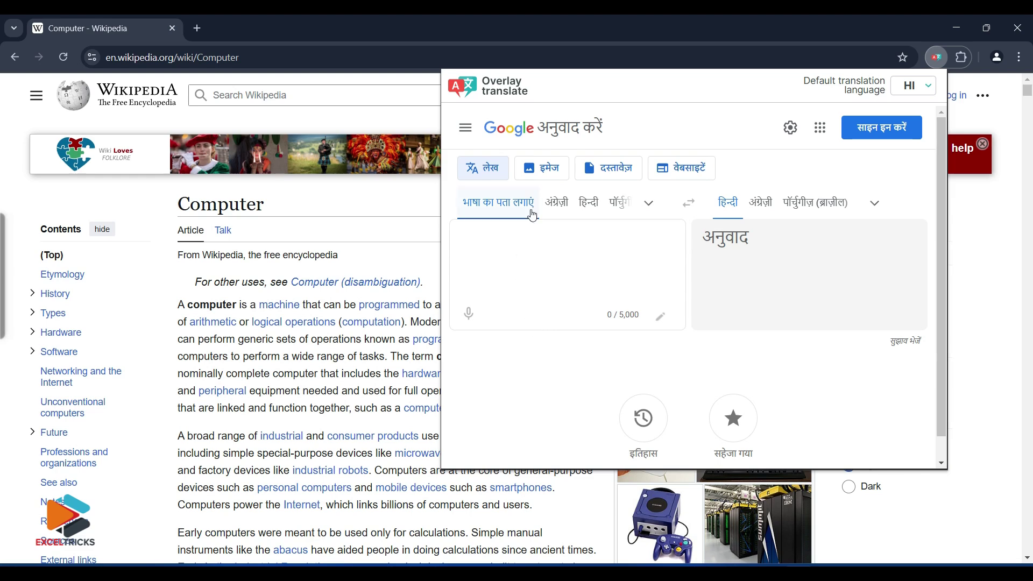
{"action": "left_click", "coordinate": [545, 169]}
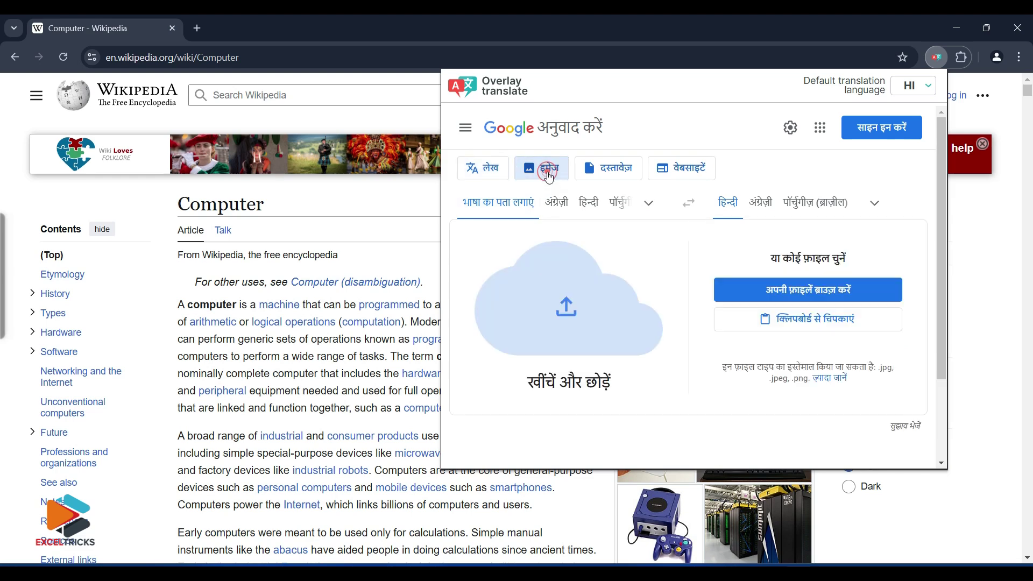
{"action": "left_click", "coordinate": [535, 296]}
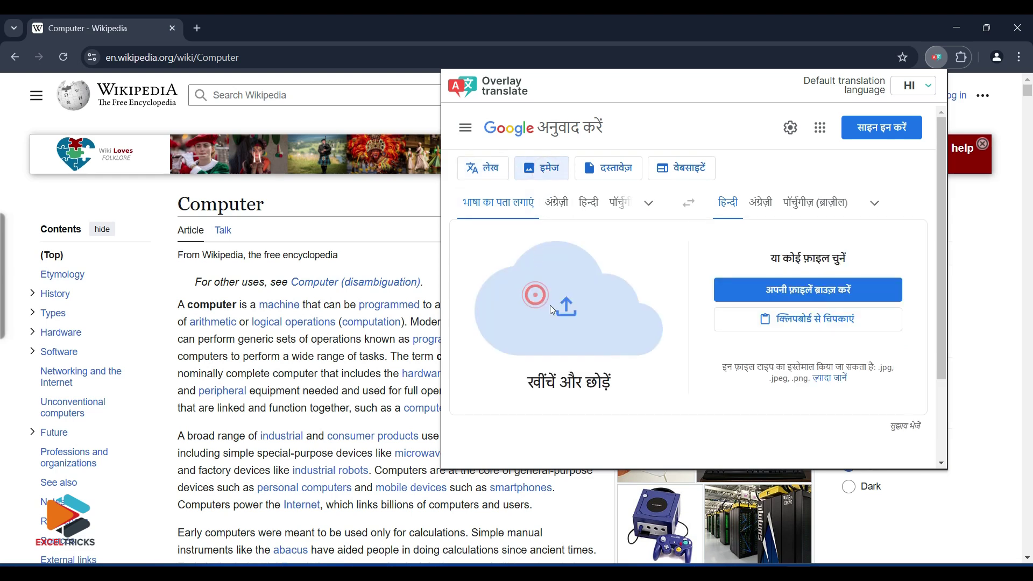
{"action": "left_click", "coordinate": [571, 319]}
{"action": "left_click", "coordinate": [565, 376]}
{"action": "left_click", "coordinate": [824, 297]}
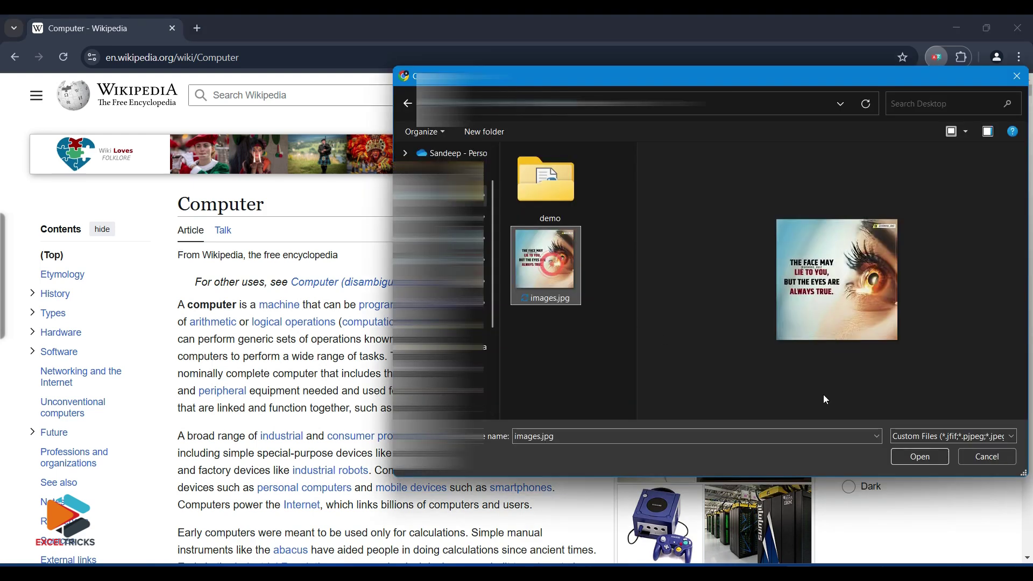
{"action": "left_click", "coordinate": [943, 461]}
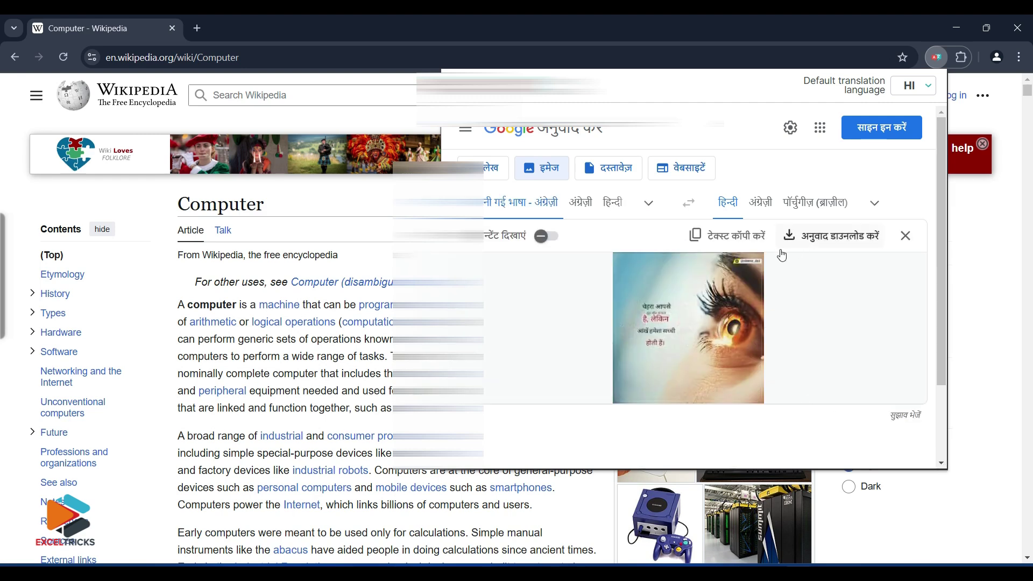
- Show the original image beside its translation and copy the translated text into an empty Notepad document
{"action": "left_click", "coordinate": [546, 237]}
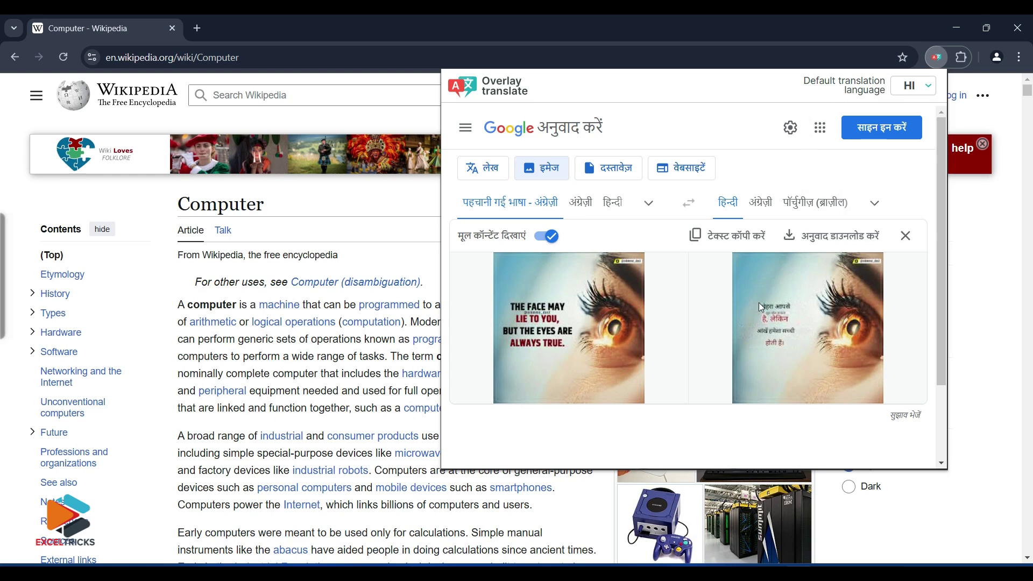
{"action": "left_click", "coordinate": [736, 240]}
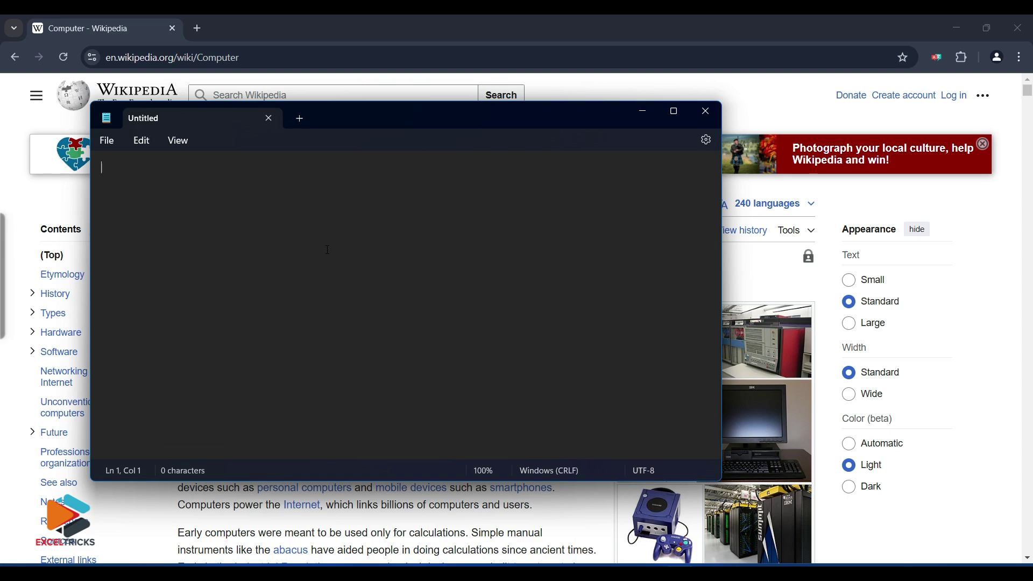
{"action": "key", "text": "ctrl+v"}
{"action": "key", "text": "ctrl+a"}
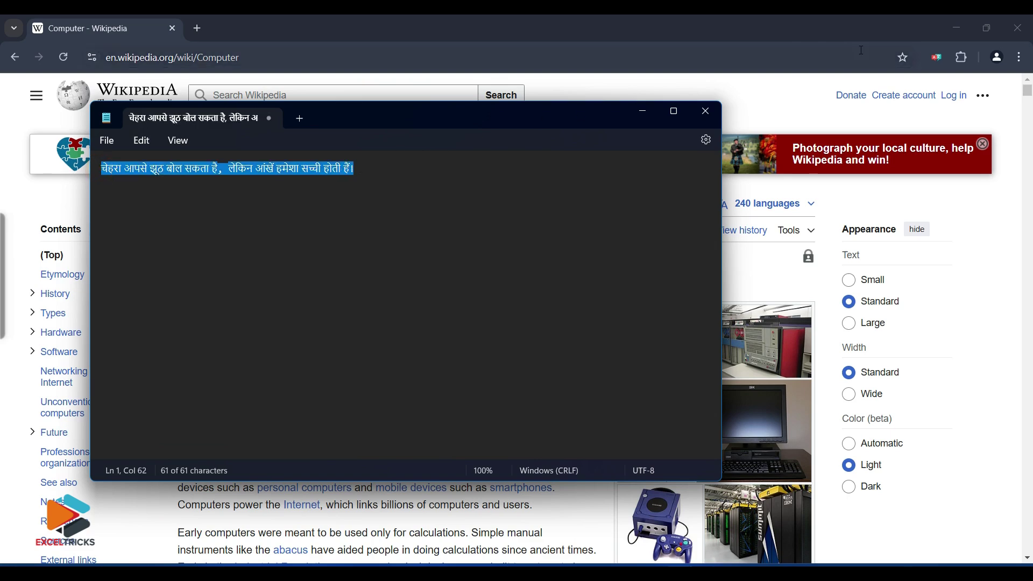
- Open the document translation page in Overlay Translate to examine its upload options
{"action": "left_click", "coordinate": [937, 57]}
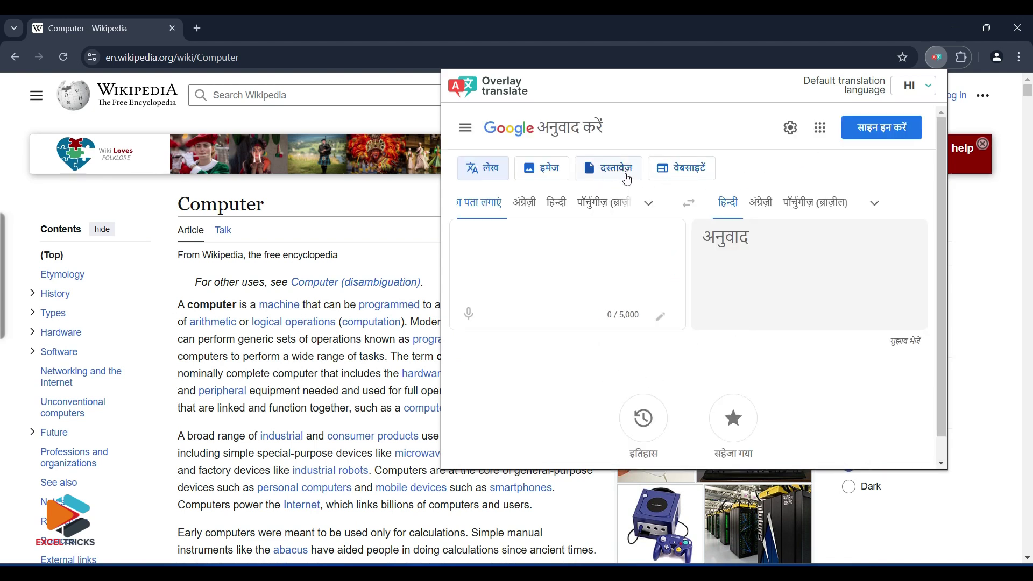
{"action": "left_click", "coordinate": [627, 177]}
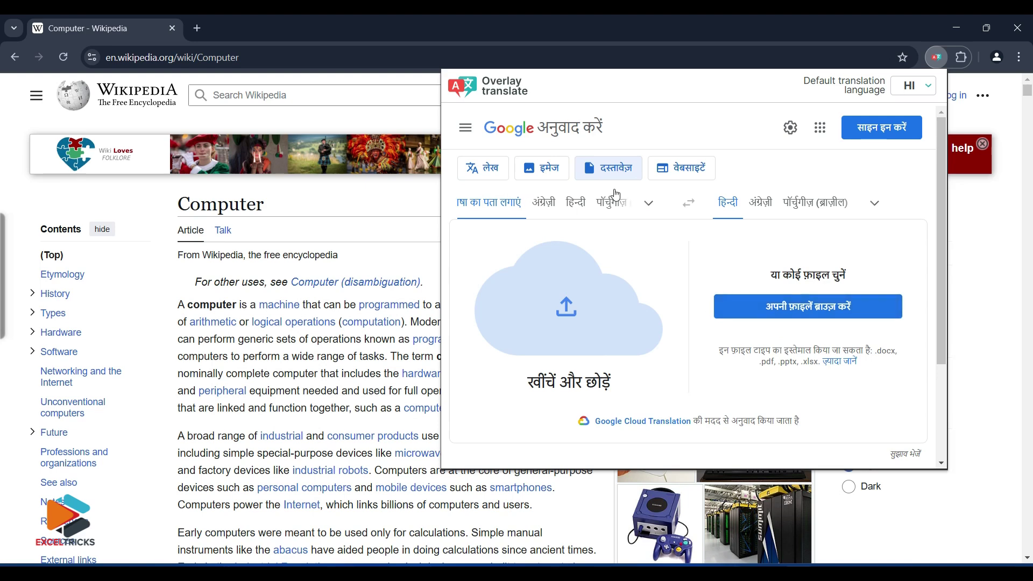
{"action": "left_click", "coordinate": [688, 175]}
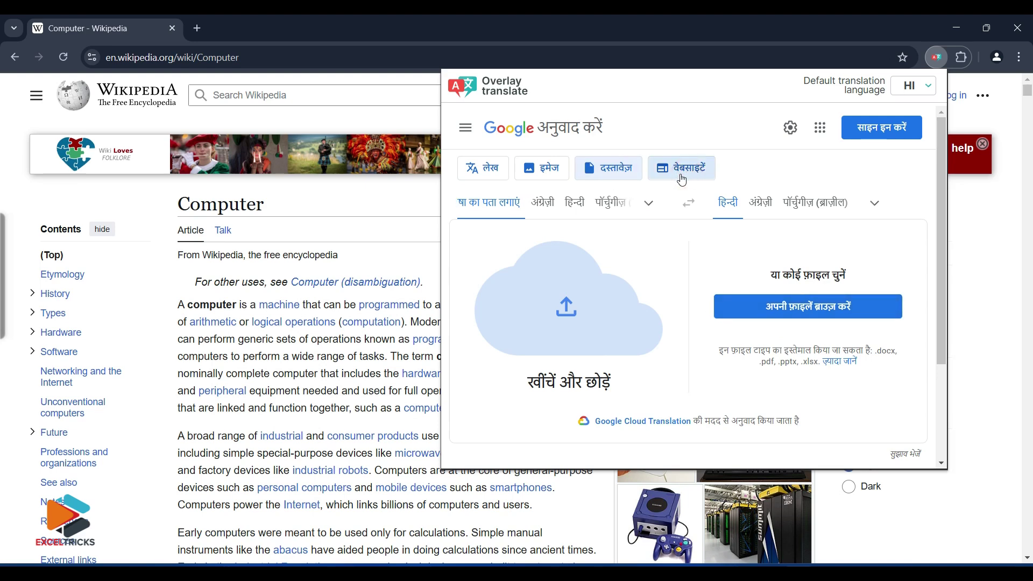
{"action": "left_click", "coordinate": [345, 58]}
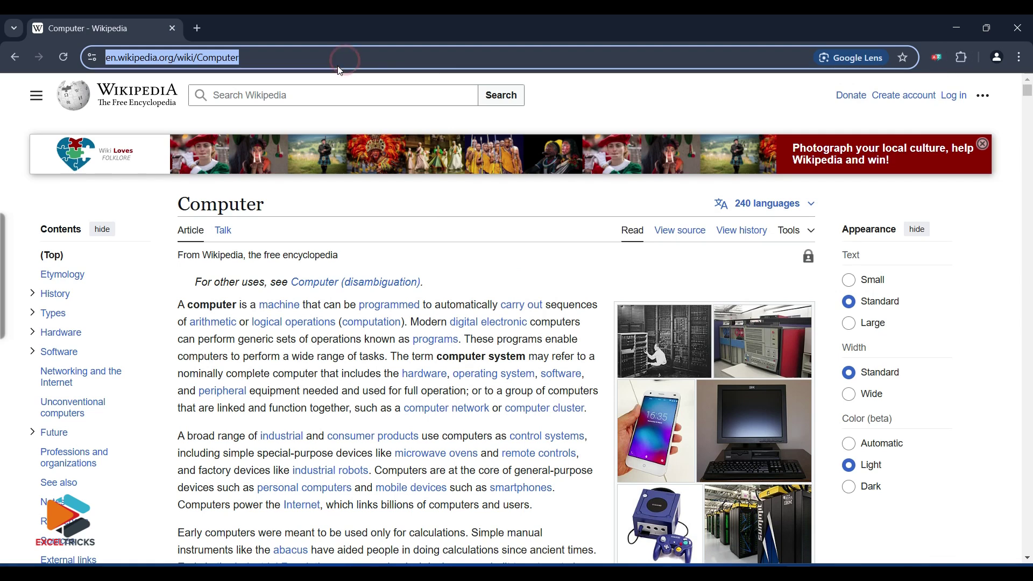
{"action": "left_click", "coordinate": [937, 58]}
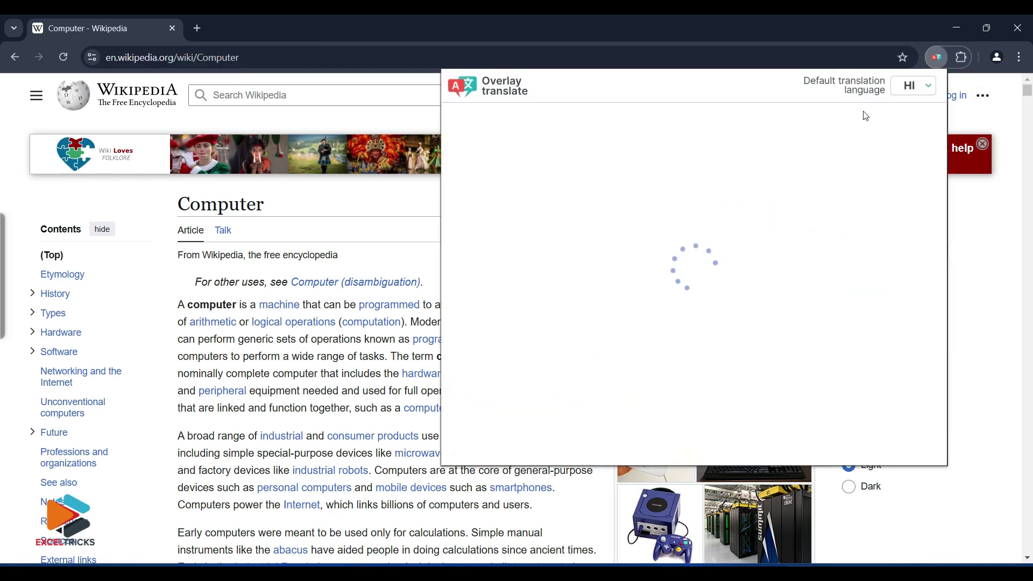
{"action": "left_click", "coordinate": [677, 173]}
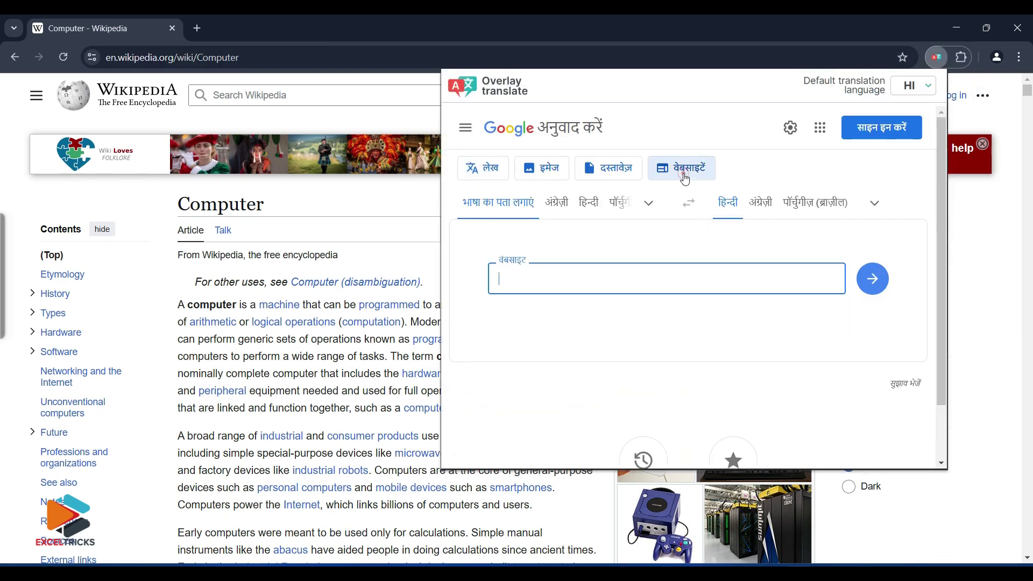
{"action": "key", "text": "ctrl+v"}
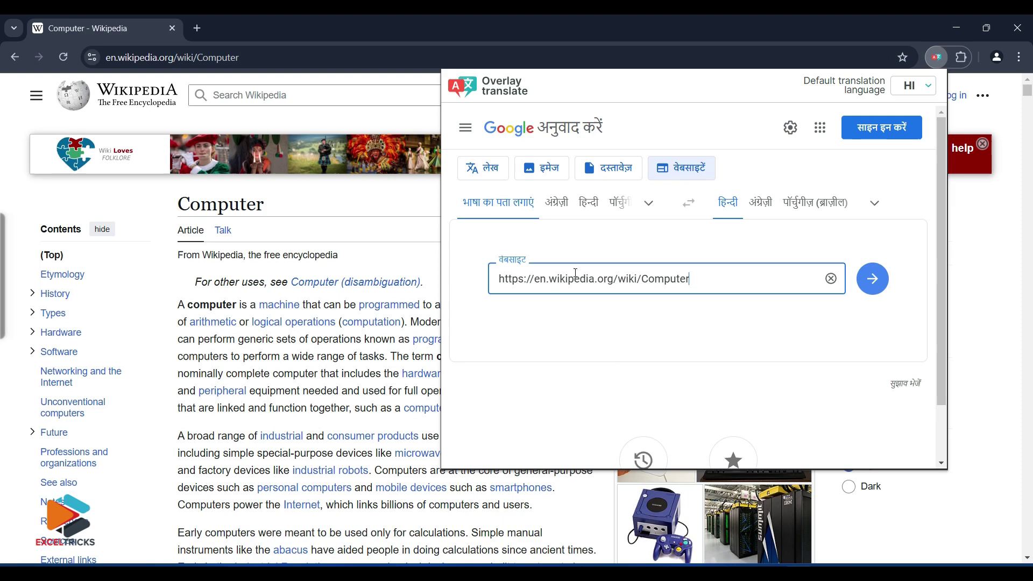
{"action": "left_click", "coordinate": [873, 279]}
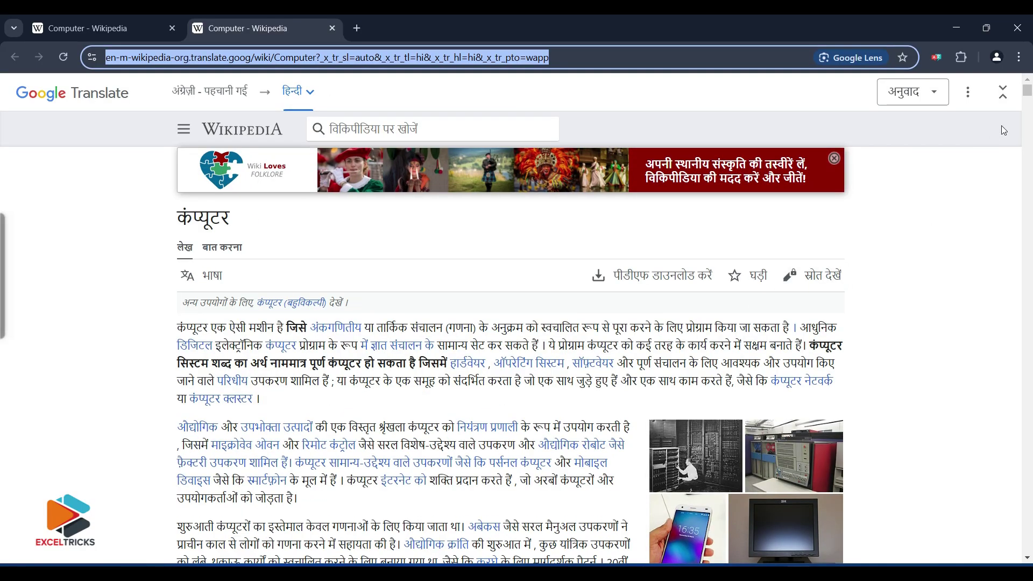
{"action": "left_click_drag", "start_coordinate": [1028, 92], "coordinate": [1029, 112]}
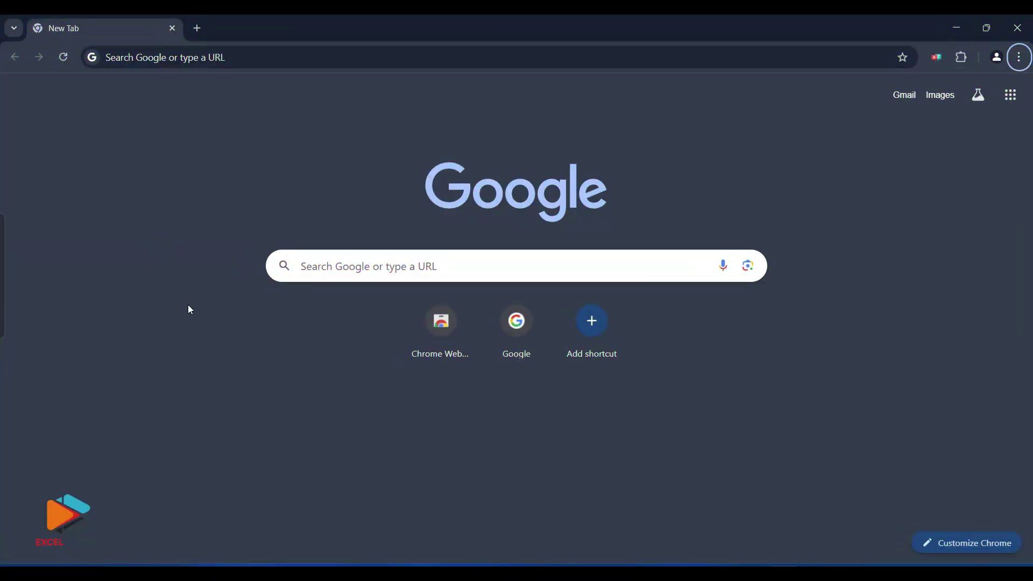
- Search the Chrome Web Store for PDF SmartBox and open the extension's detail page
{"action": "left_click", "coordinate": [443, 318]}
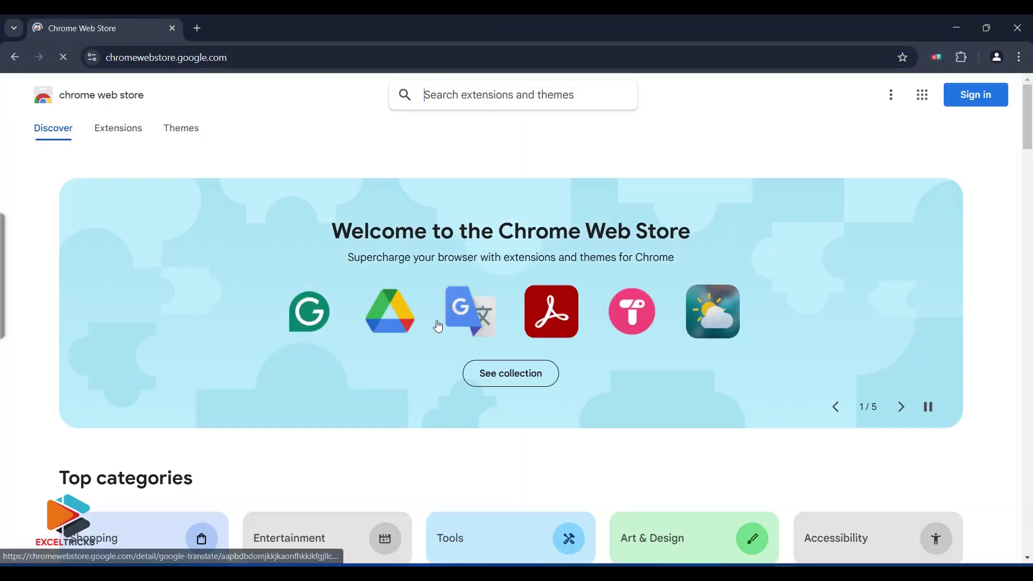
{"action": "left_click", "coordinate": [439, 86]}
{"action": "type", "text": "pd"}
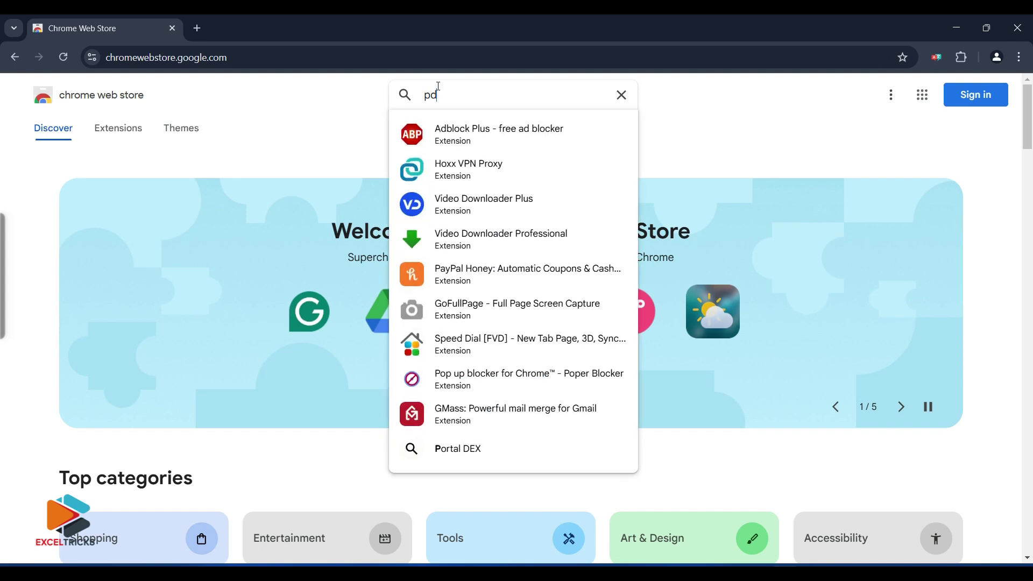
{"action": "type", "text": "f smar"}
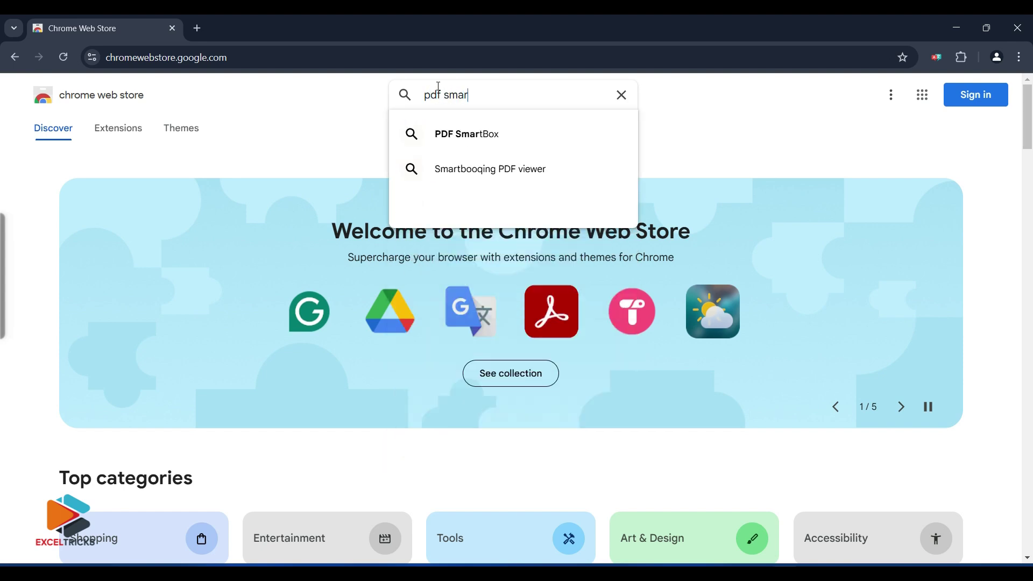
{"action": "left_click", "coordinate": [473, 132]}
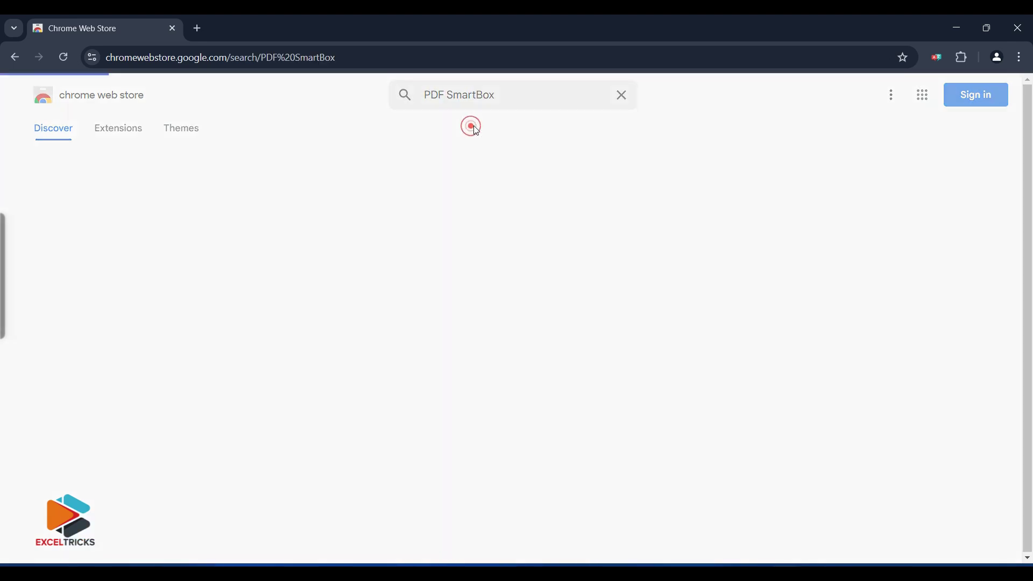
{"action": "left_click", "coordinate": [381, 257]}
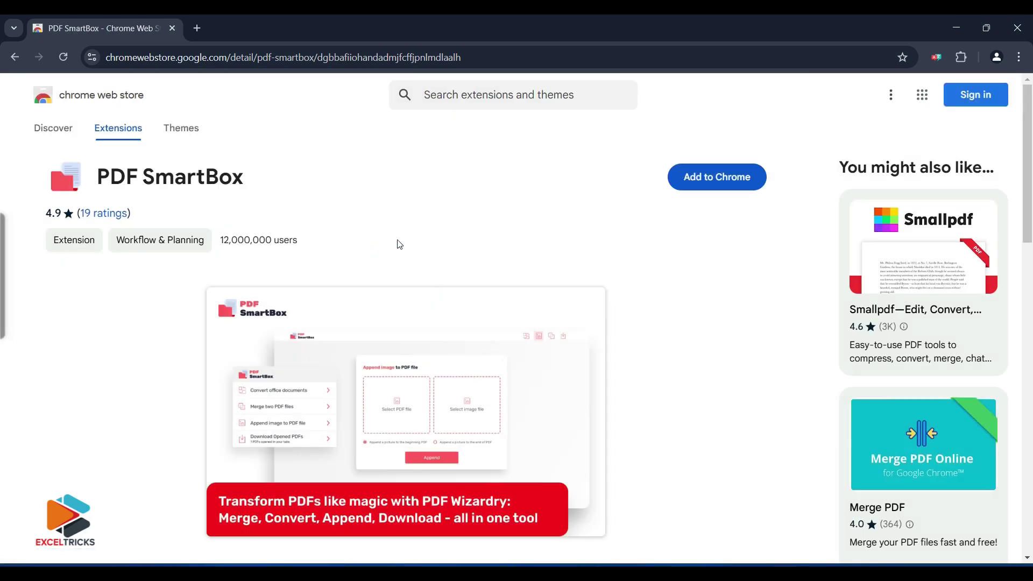
- Install the PDF SmartBox extension in Chrome and pin it for quick access
{"action": "left_click", "coordinate": [726, 179]}
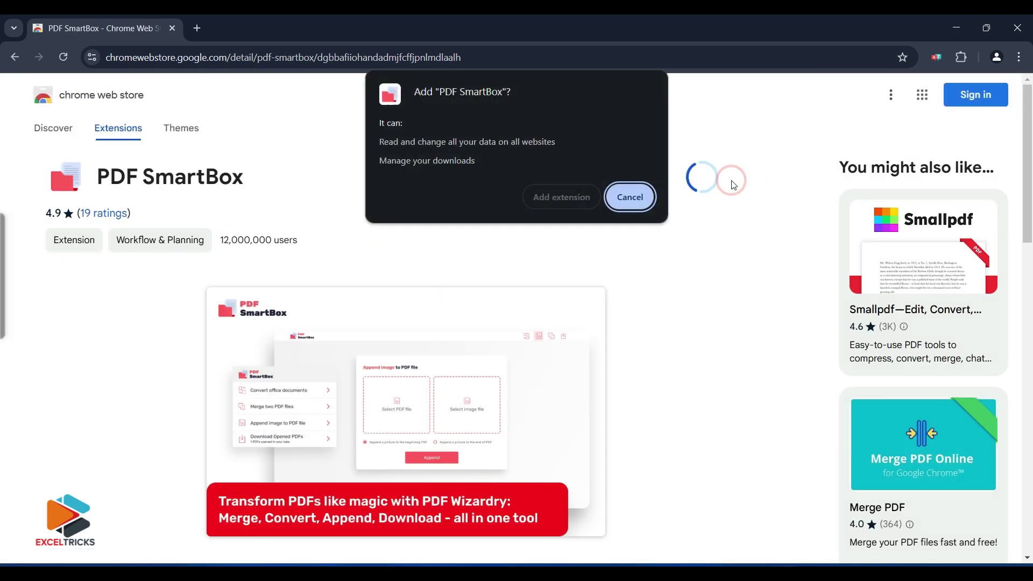
{"action": "left_click", "coordinate": [561, 198]}
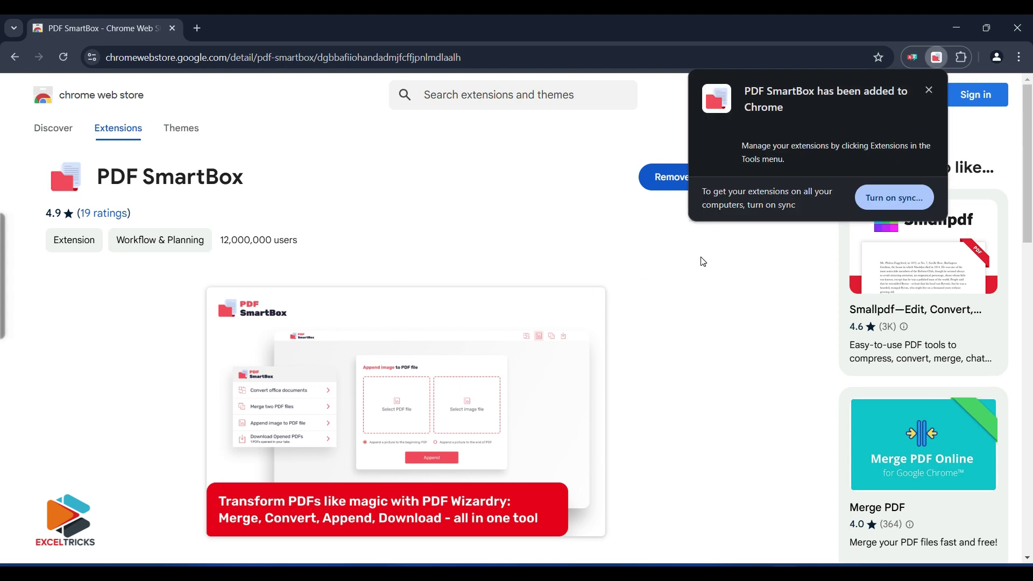
{"action": "left_click", "coordinate": [967, 58]}
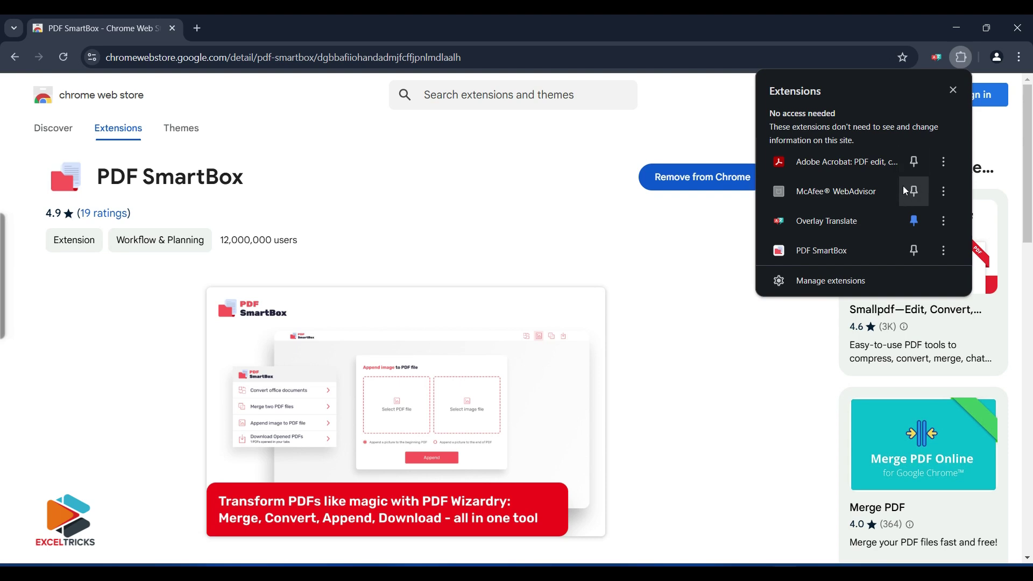
{"action": "left_click", "coordinate": [914, 251]}
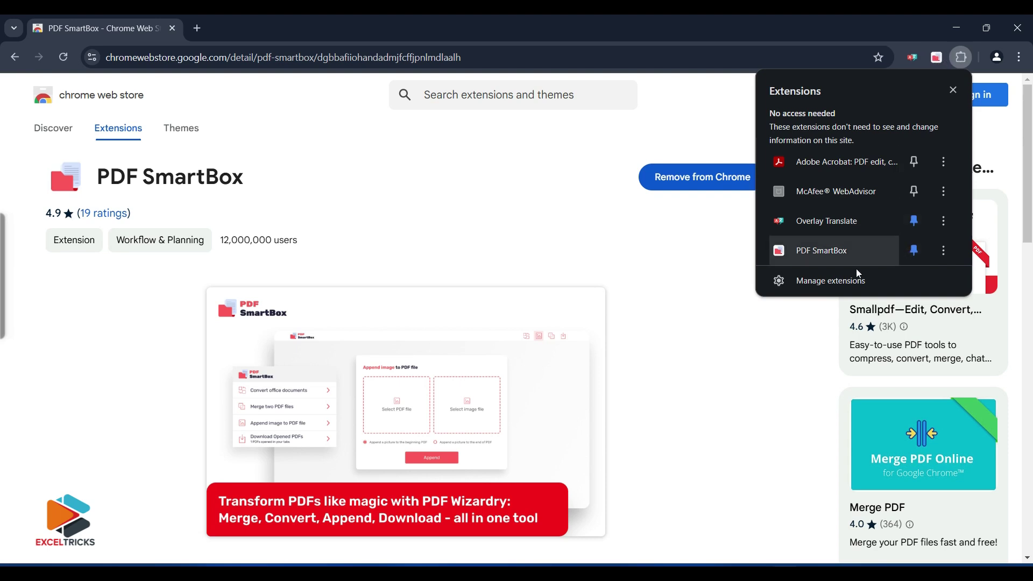
{"action": "left_click", "coordinate": [515, 236]}
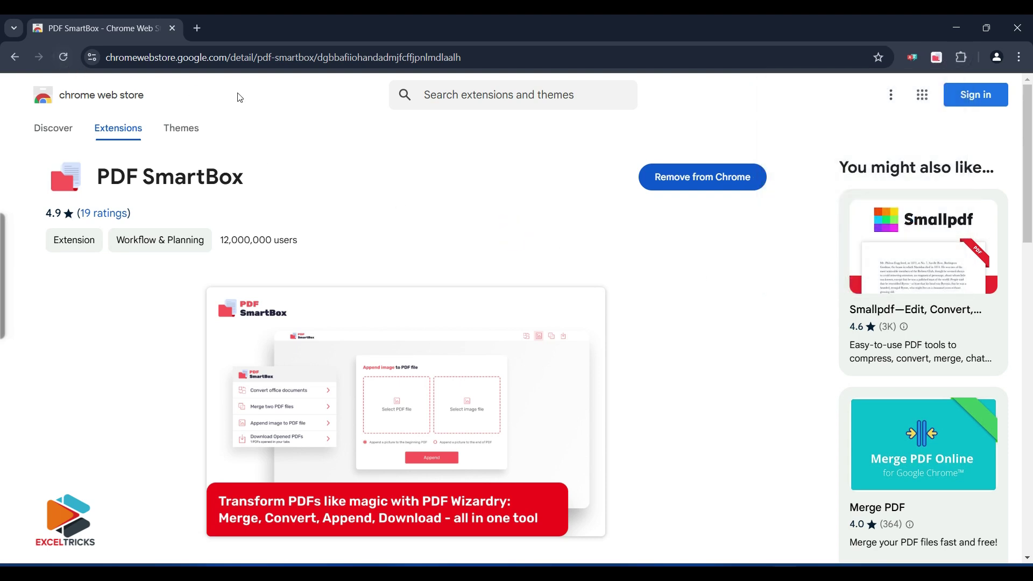
- Convert excel file.xlsx to PDF with PDF SmartBox's office document conversion
{"action": "left_click", "coordinate": [937, 57]}
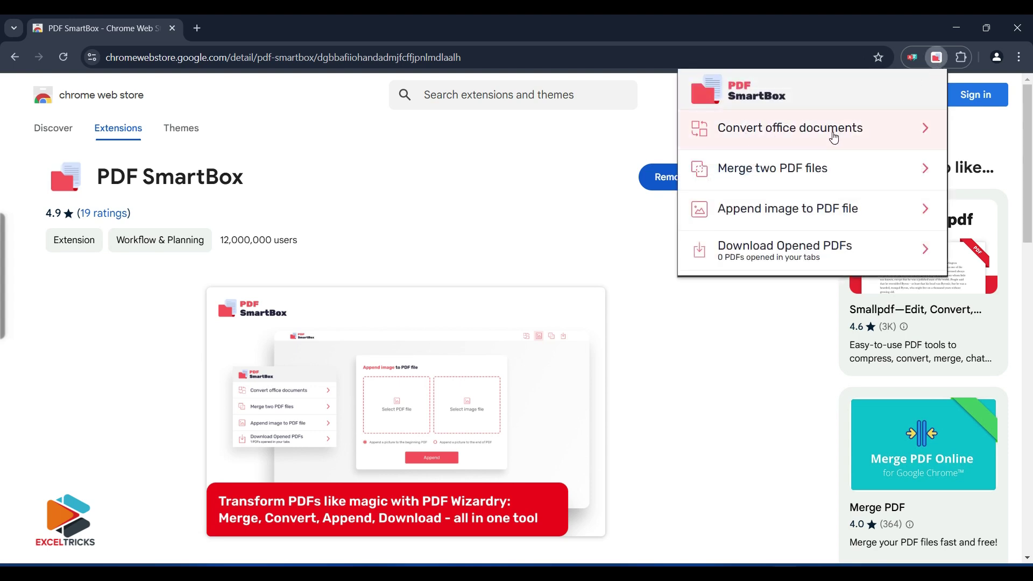
{"action": "left_click", "coordinate": [833, 136]}
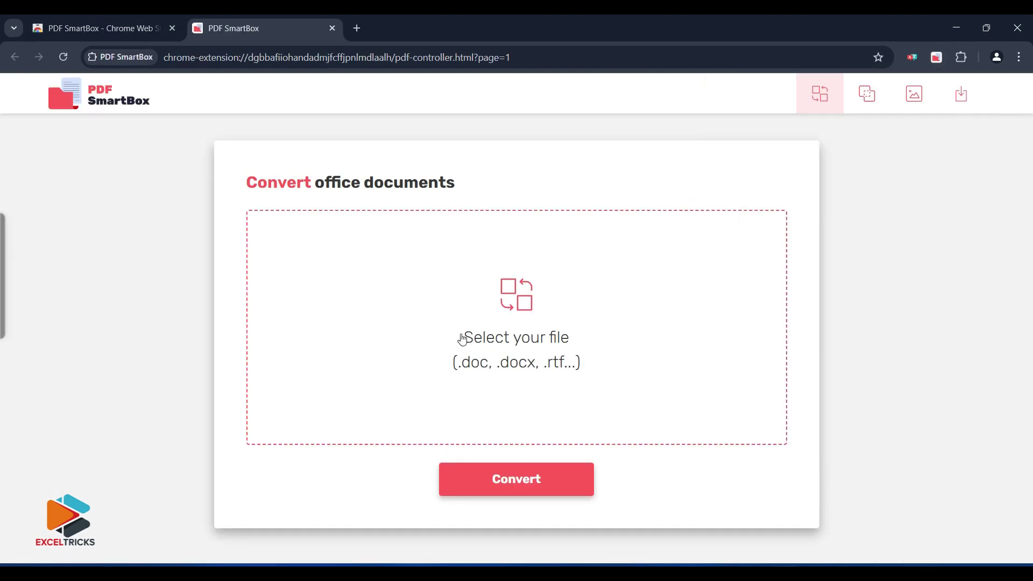
{"action": "left_click_drag", "start_coordinate": [462, 339], "coordinate": [592, 339]}
{"action": "left_click", "coordinate": [562, 373]}
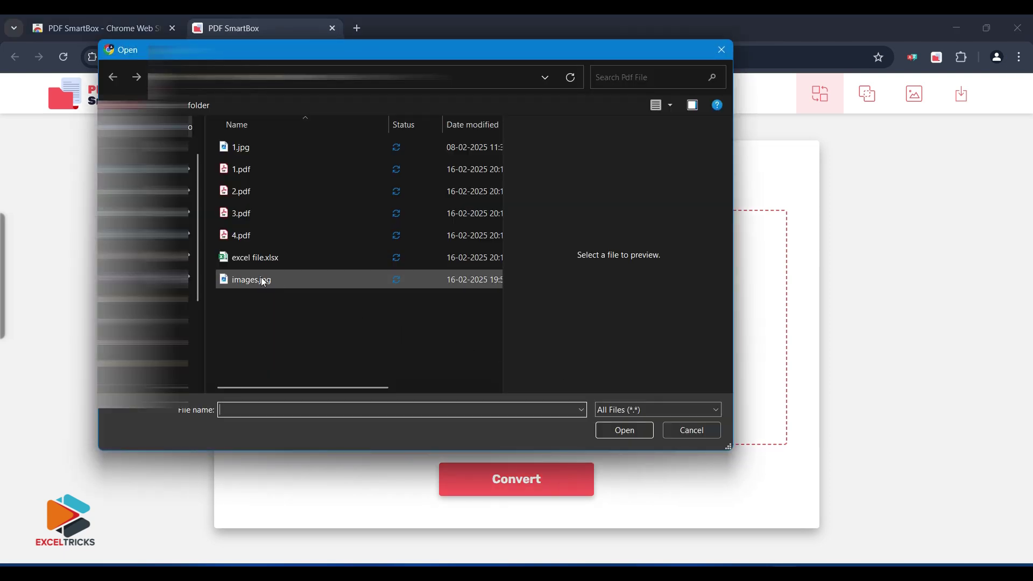
{"action": "left_click", "coordinate": [253, 257]}
{"action": "left_click", "coordinate": [626, 432]}
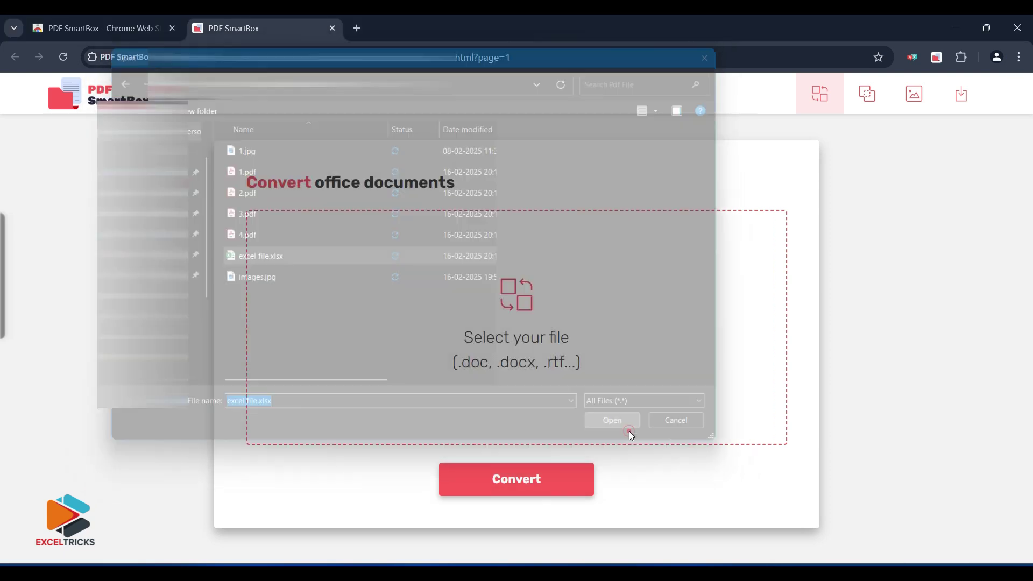
{"action": "left_click", "coordinate": [548, 486]}
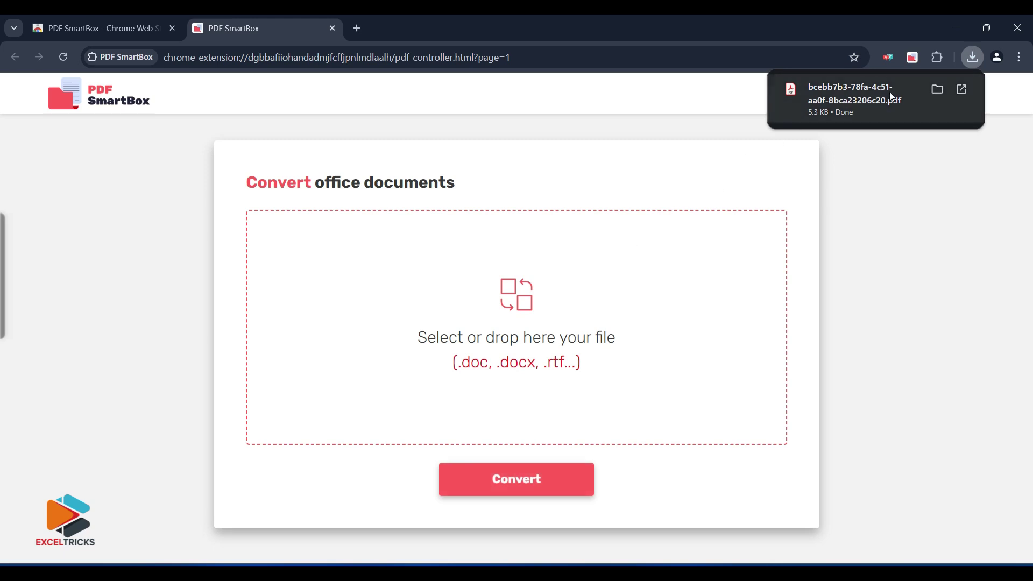
- Open the downloaded converted PDF to check its content and close it again
{"action": "left_click", "coordinate": [962, 89]}
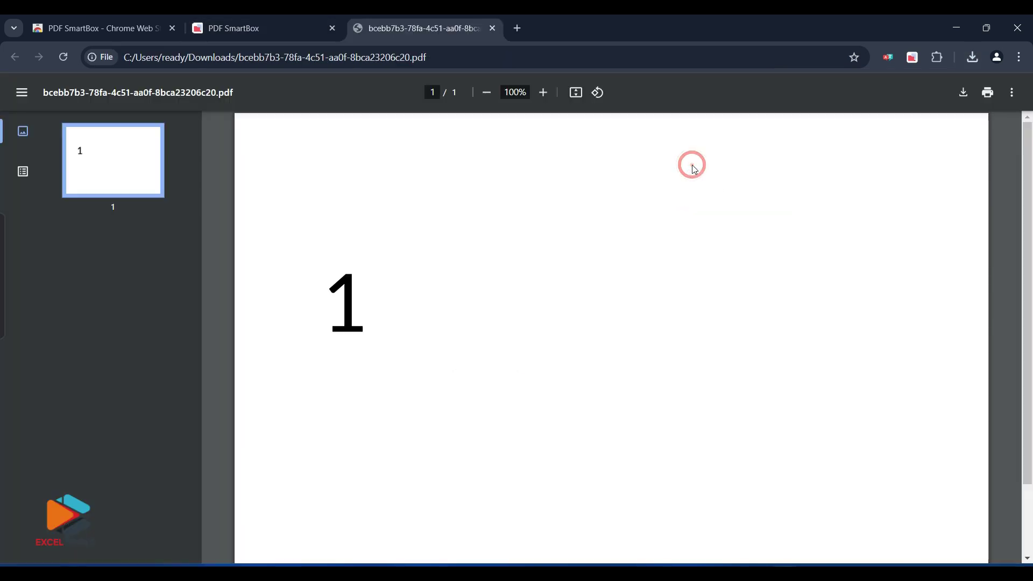
{"action": "left_click_drag", "start_coordinate": [338, 293], "coordinate": [430, 302]}
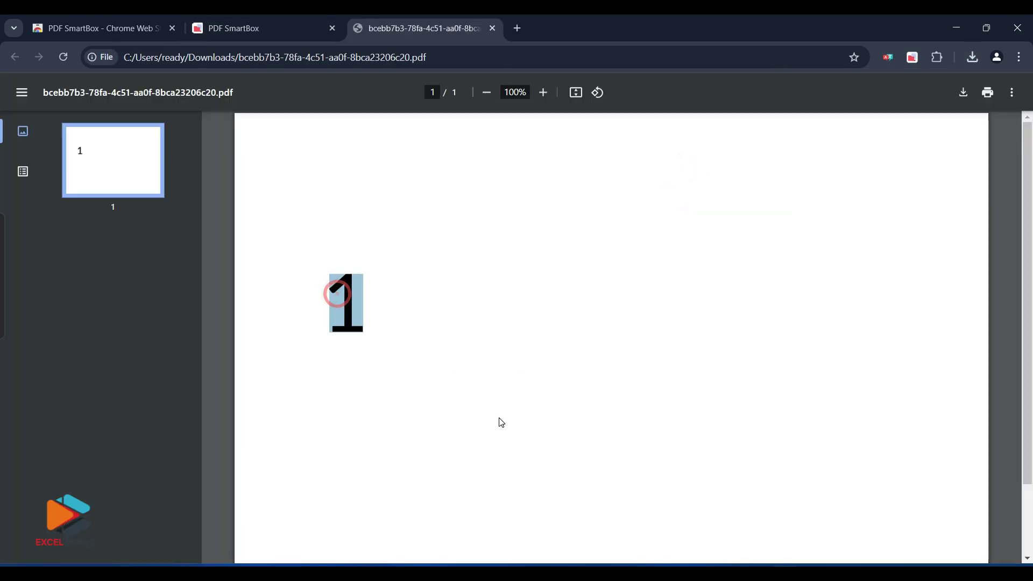
{"action": "left_click", "coordinate": [492, 30]}
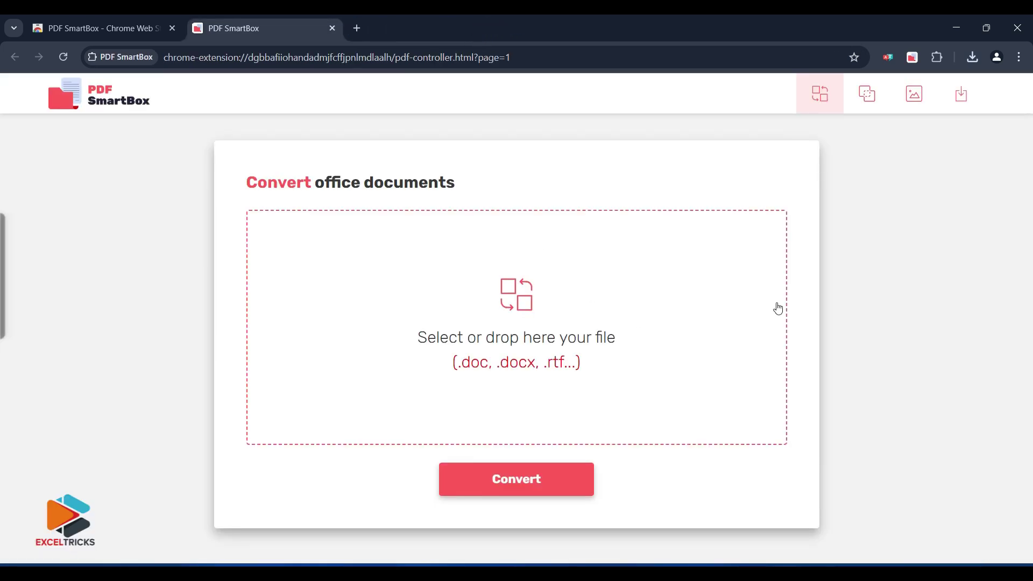
- Load 1.pdf and 2.pdf as the first two files in PDF SmartBox's Merge PDF files tool
{"action": "left_click", "coordinate": [875, 97]}
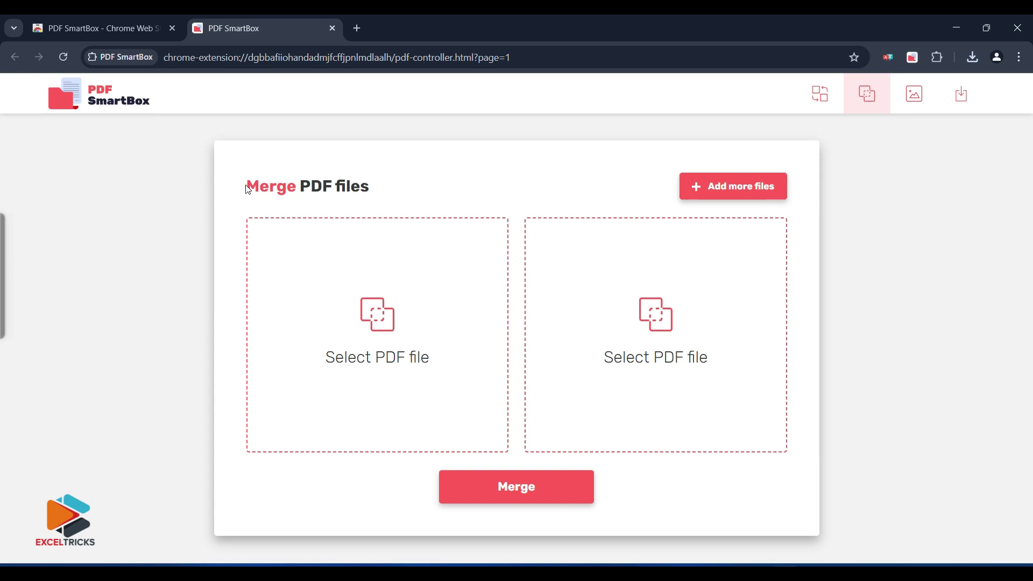
{"action": "left_click_drag", "start_coordinate": [247, 189], "coordinate": [389, 195]}
{"action": "left_click", "coordinate": [383, 361]}
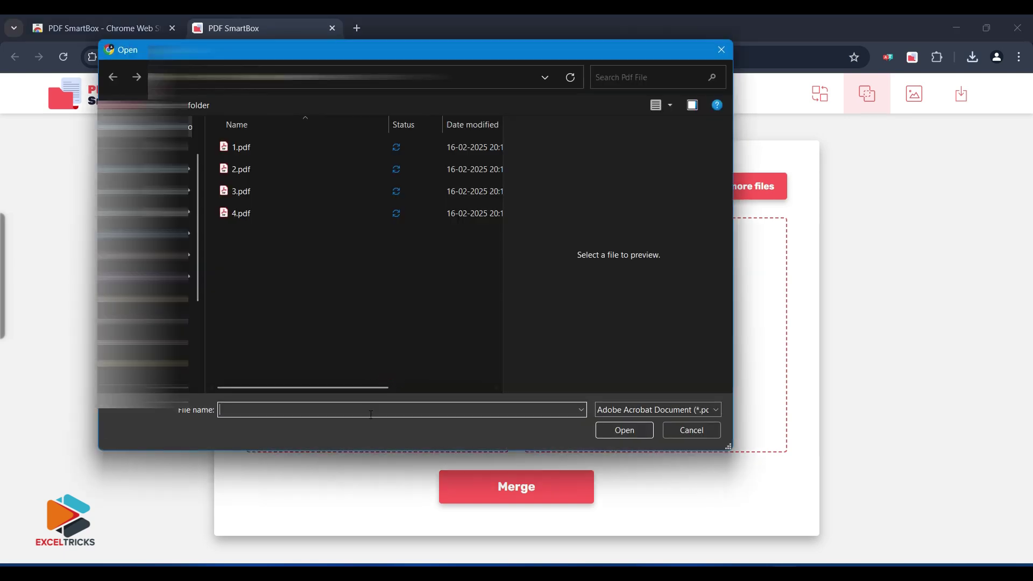
{"action": "left_click", "coordinate": [254, 153]}
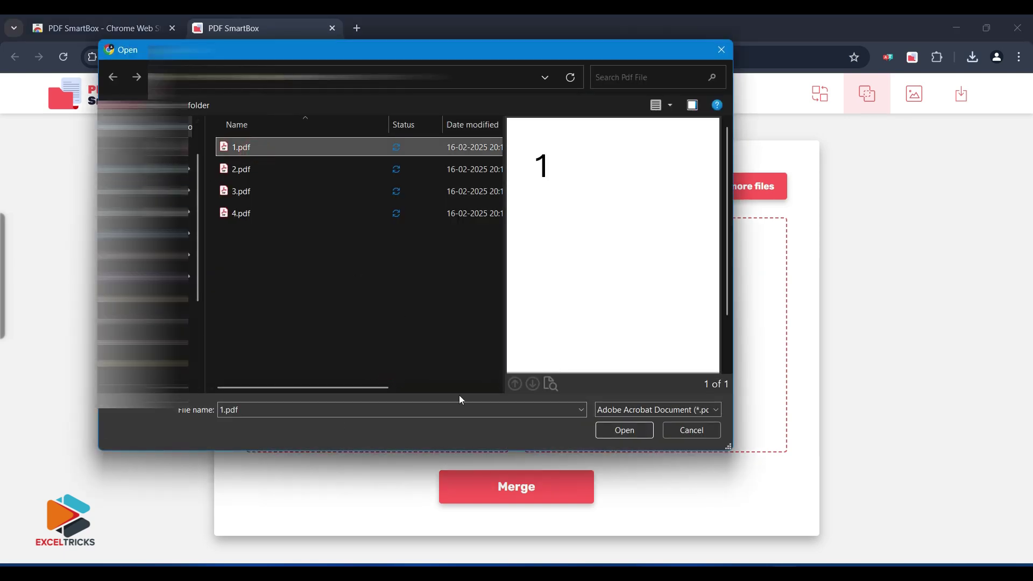
{"action": "left_click", "coordinate": [625, 433]}
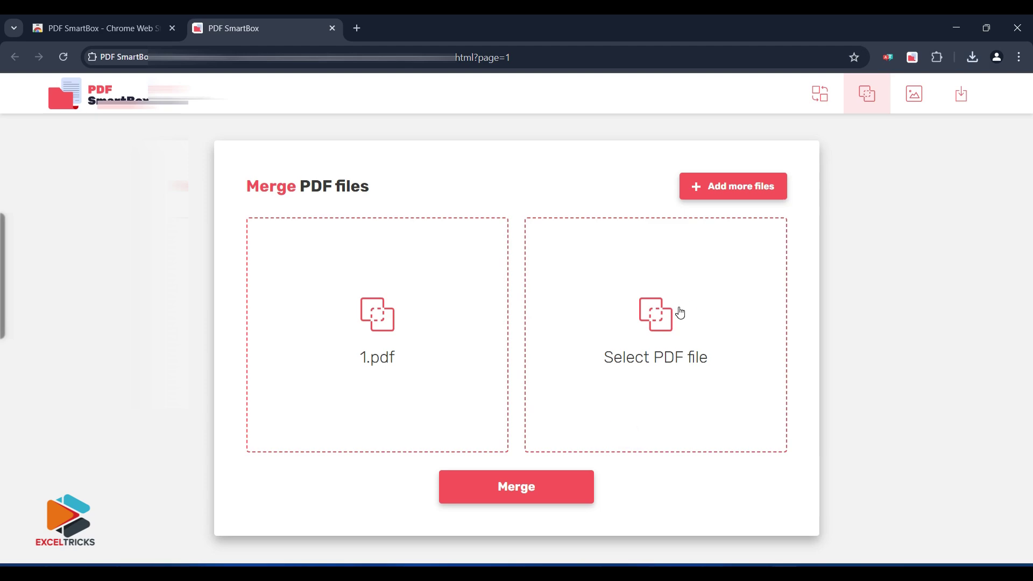
{"action": "left_click", "coordinate": [677, 310]}
{"action": "left_click", "coordinate": [254, 169]}
{"action": "left_click", "coordinate": [624, 431]}
- Add 3.pdf and 4.pdf to the merge list and merge all four files into one PDF
{"action": "left_click", "coordinate": [764, 187]}
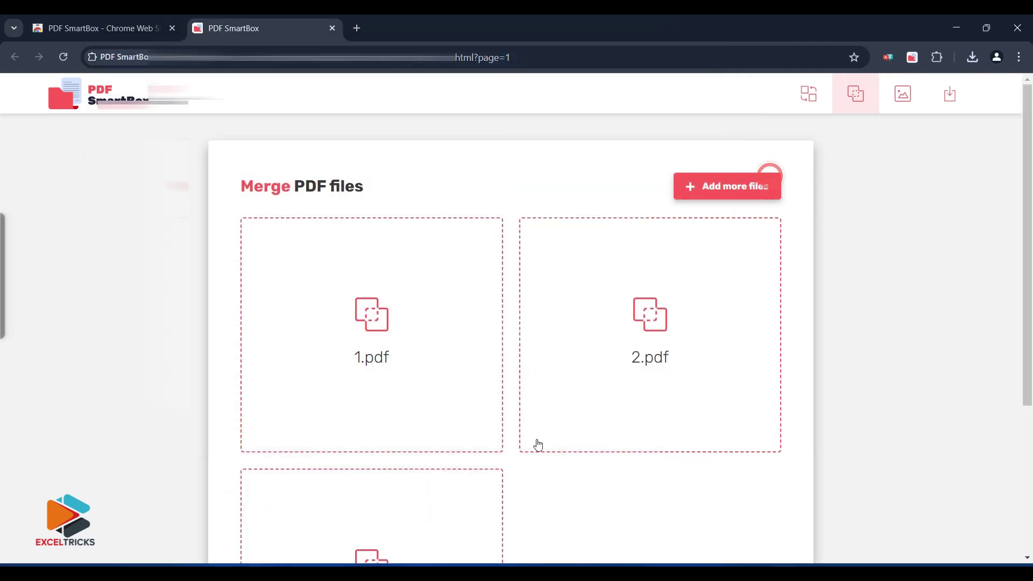
{"action": "left_click", "coordinate": [262, 185]}
{"action": "left_click", "coordinate": [628, 429]}
{"action": "left_click", "coordinate": [728, 180]}
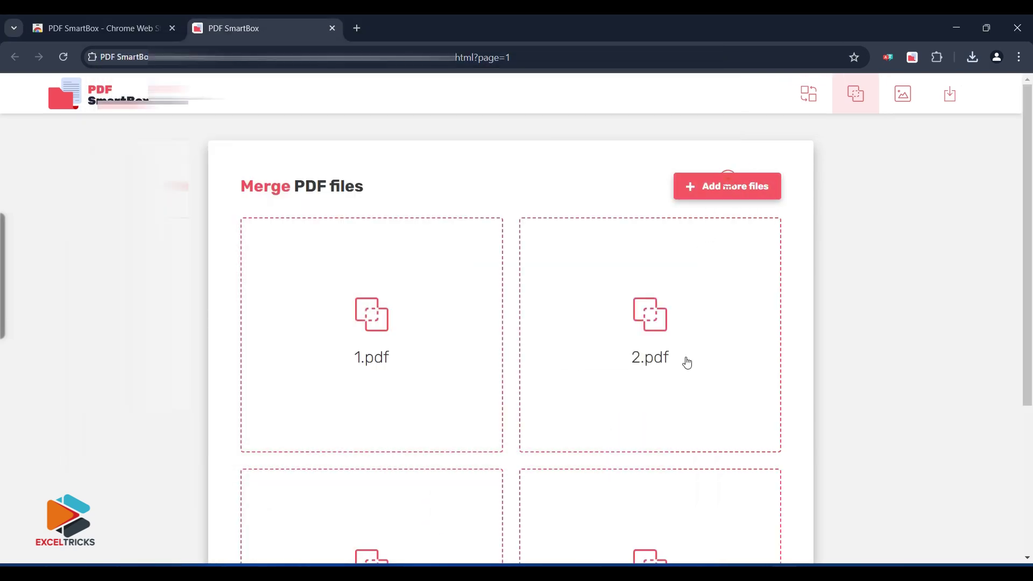
{"action": "left_click", "coordinate": [258, 210]}
{"action": "left_click", "coordinate": [622, 430]}
{"action": "scroll", "coordinate": [934, 280], "scroll_direction": "down", "scroll_amount": 4}
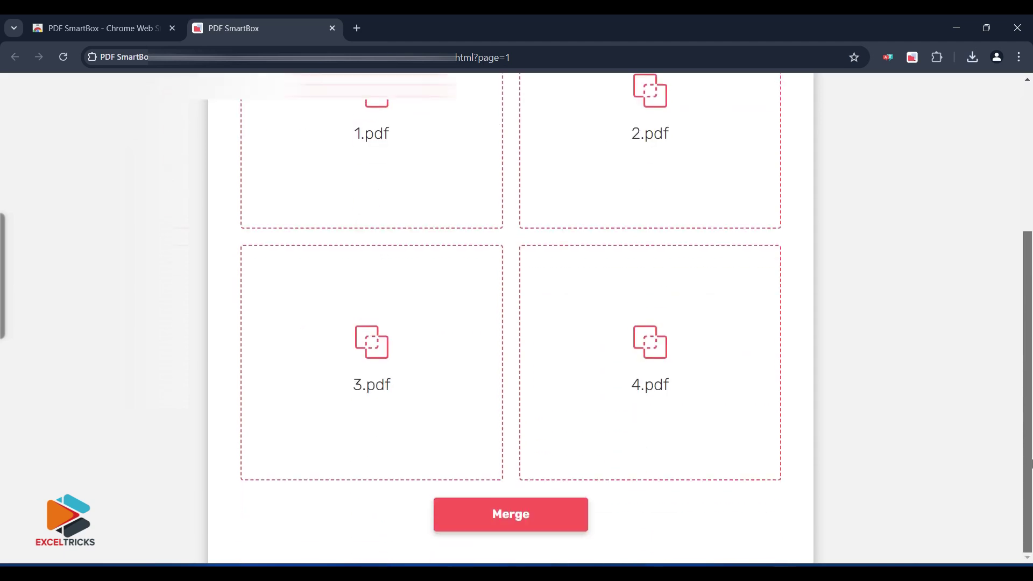
{"action": "left_click", "coordinate": [529, 509]}
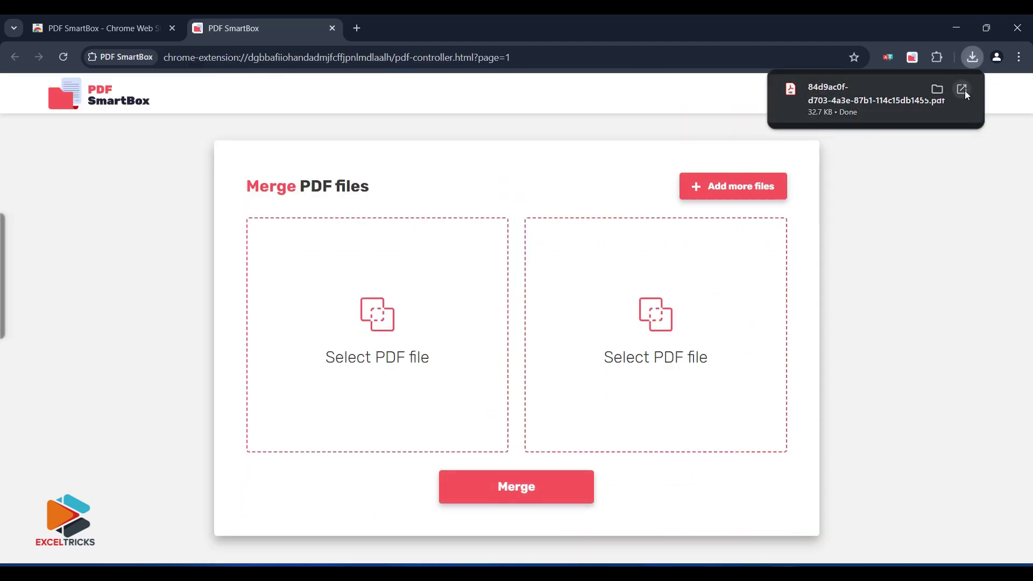
- Open the downloaded merged PDF, look through its pages to check their order, and close it
{"action": "left_click", "coordinate": [964, 89]}
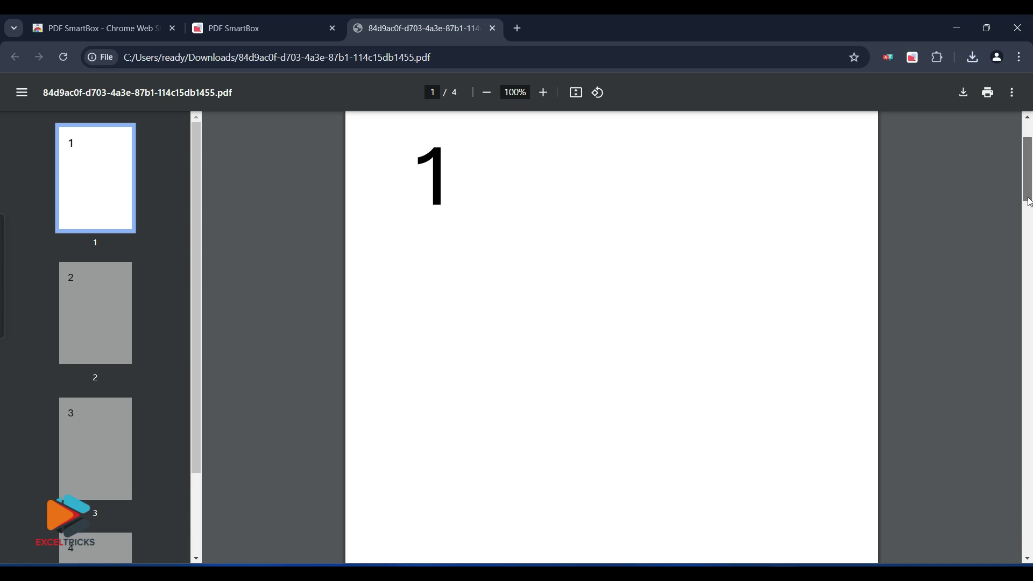
{"action": "left_click_drag", "start_coordinate": [1030, 202], "coordinate": [1029, 337]}
{"action": "left_click_drag", "start_coordinate": [1029, 364], "coordinate": [1029, 471]}
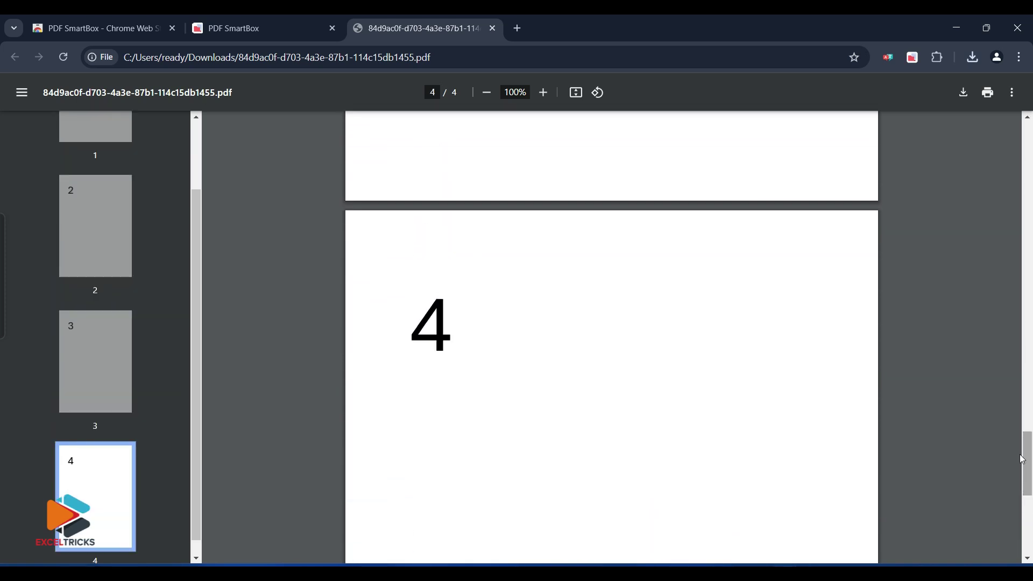
{"action": "left_click", "coordinate": [493, 28]}
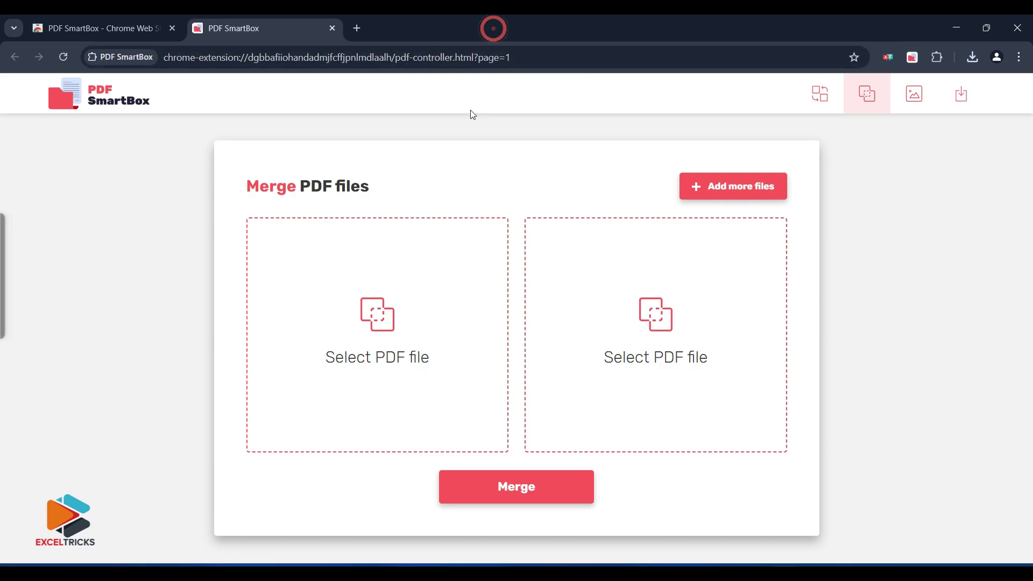
- Select 1.pdf as the PDF and 1.jpg as the image in PDF SmartBox's Append image to PDF file tool
{"action": "left_click", "coordinate": [915, 97]}
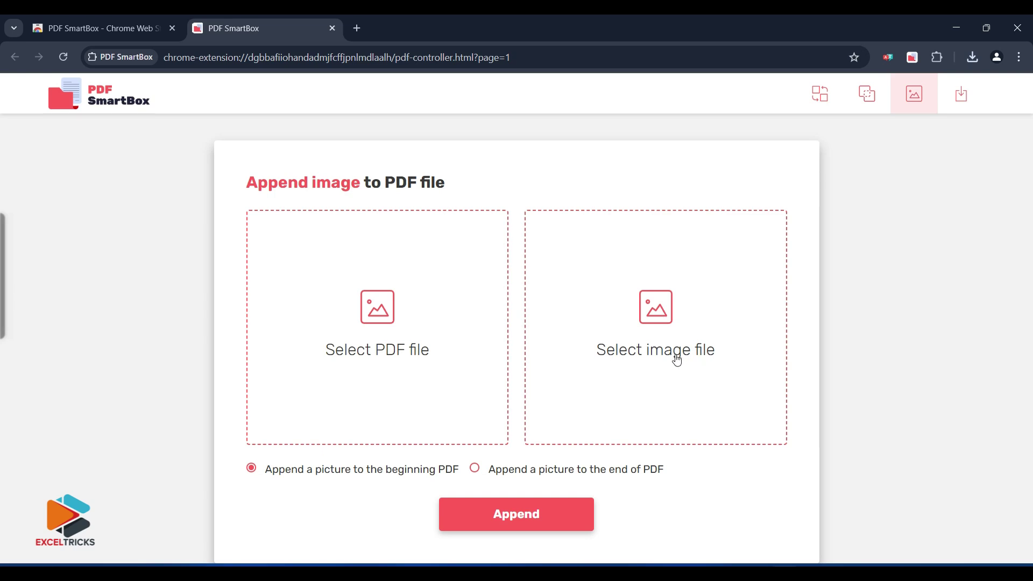
{"action": "left_click", "coordinate": [379, 319]}
{"action": "left_click", "coordinate": [239, 154]}
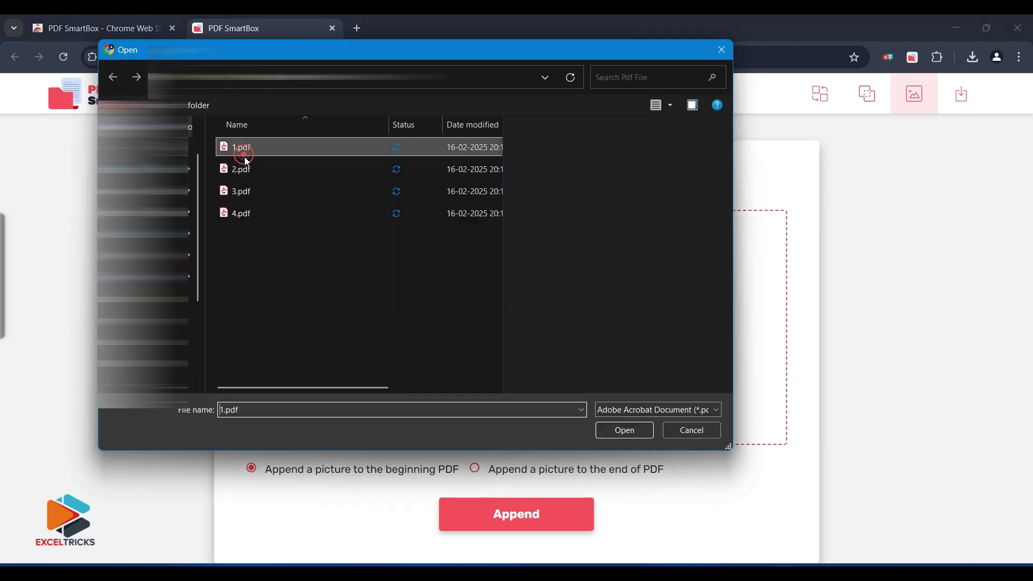
{"action": "left_click", "coordinate": [620, 433]}
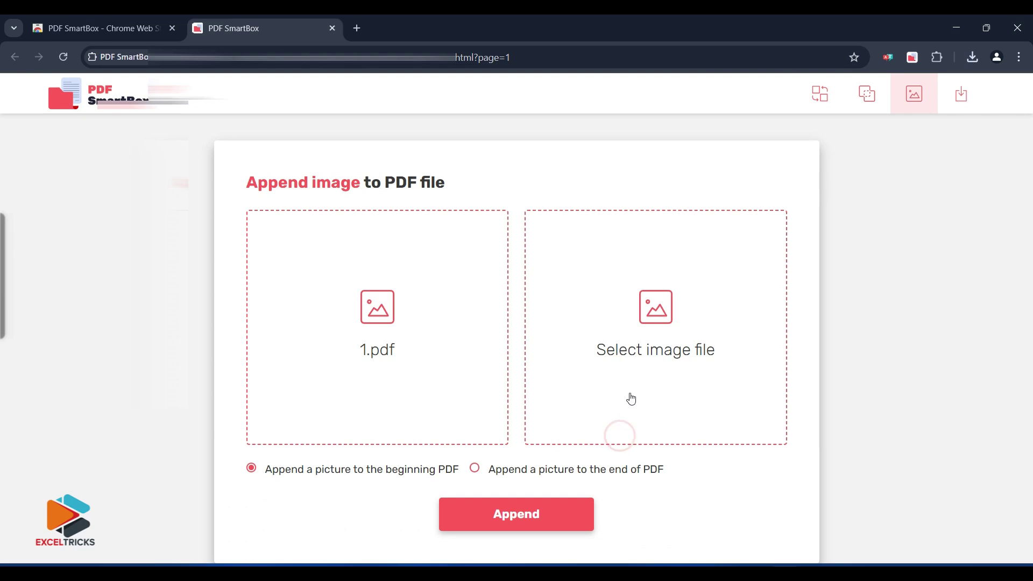
{"action": "left_click", "coordinate": [672, 291]}
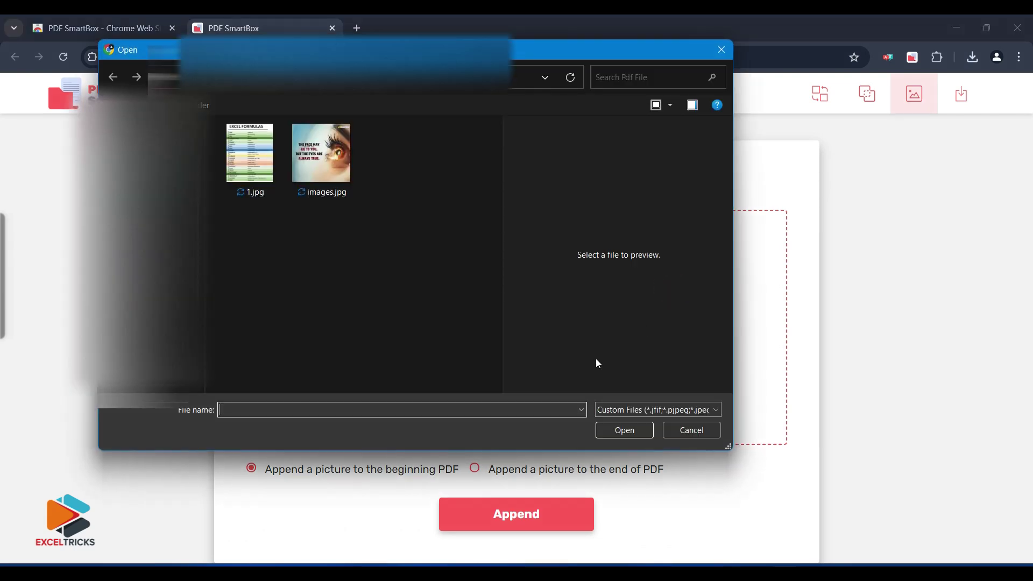
{"action": "left_click", "coordinate": [239, 174]}
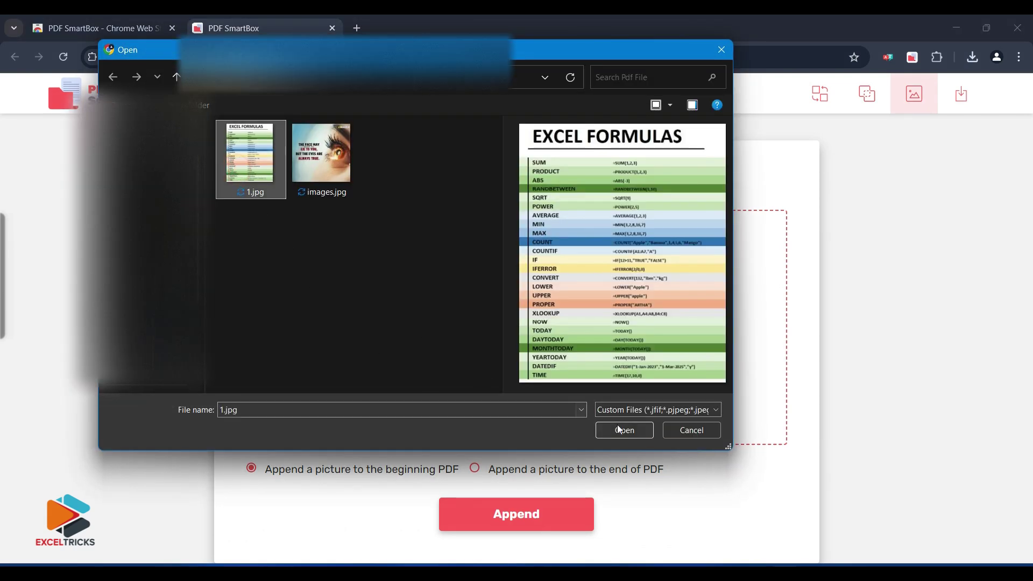
{"action": "left_click", "coordinate": [630, 429]}
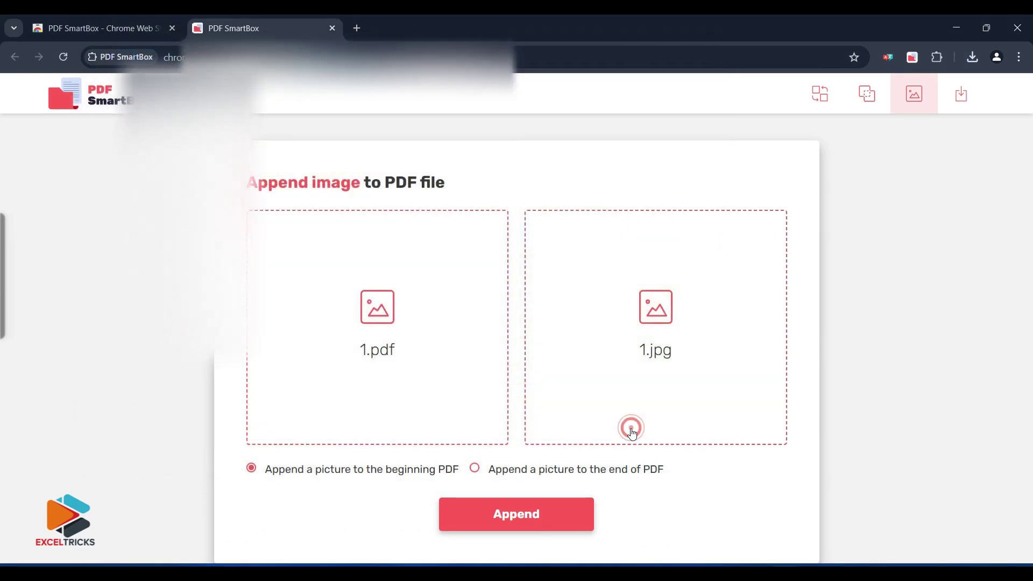
- Append 1.jpg to the beginning of 1.pdf and look through the pages of the downloaded PDF
{"action": "left_click", "coordinate": [518, 525]}
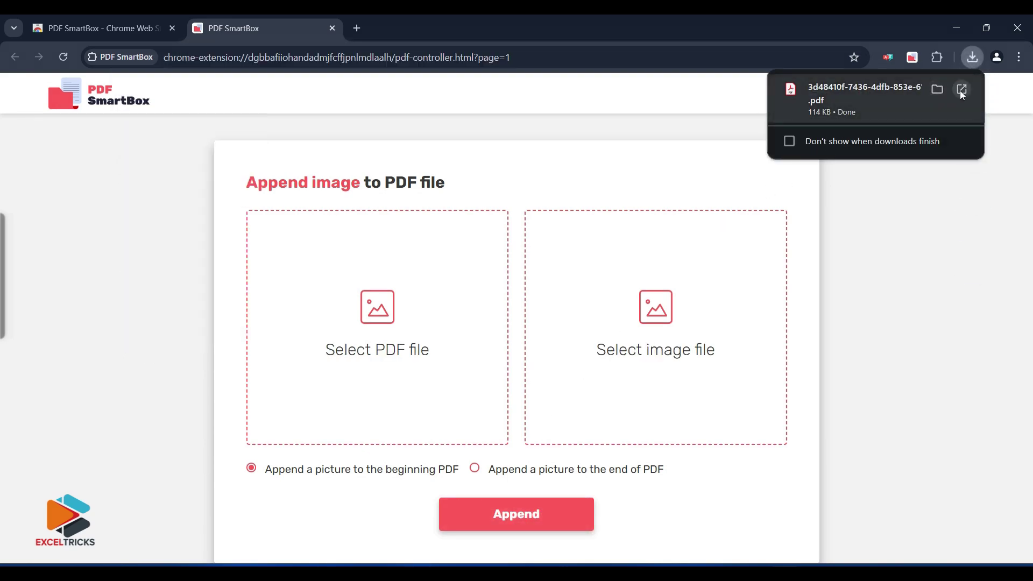
{"action": "left_click", "coordinate": [962, 90]}
{"action": "scroll", "coordinate": [1030, 204], "scroll_direction": "down", "scroll_amount": 3}
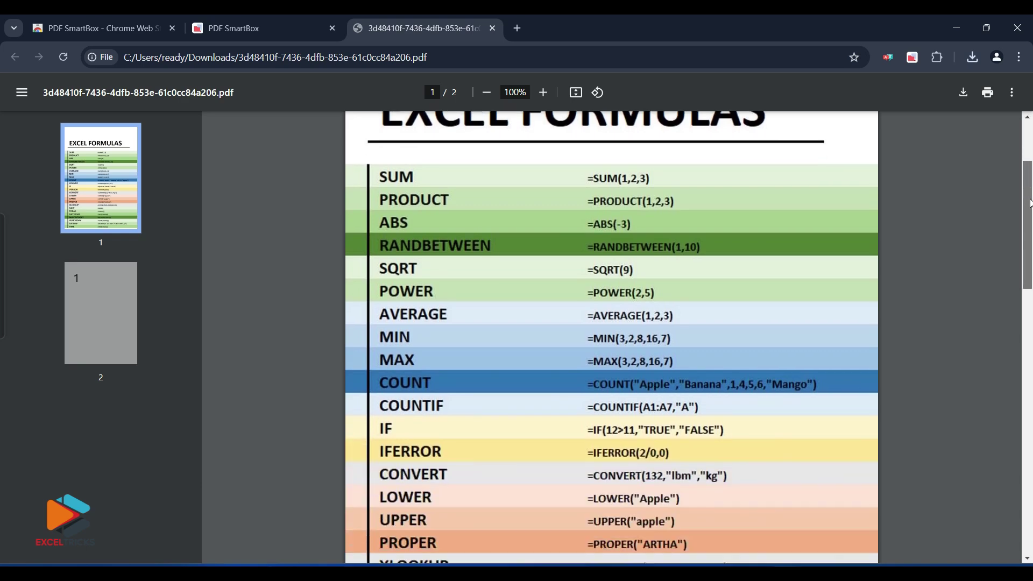
{"action": "left_click_drag", "start_coordinate": [1031, 204], "coordinate": [1030, 467]}
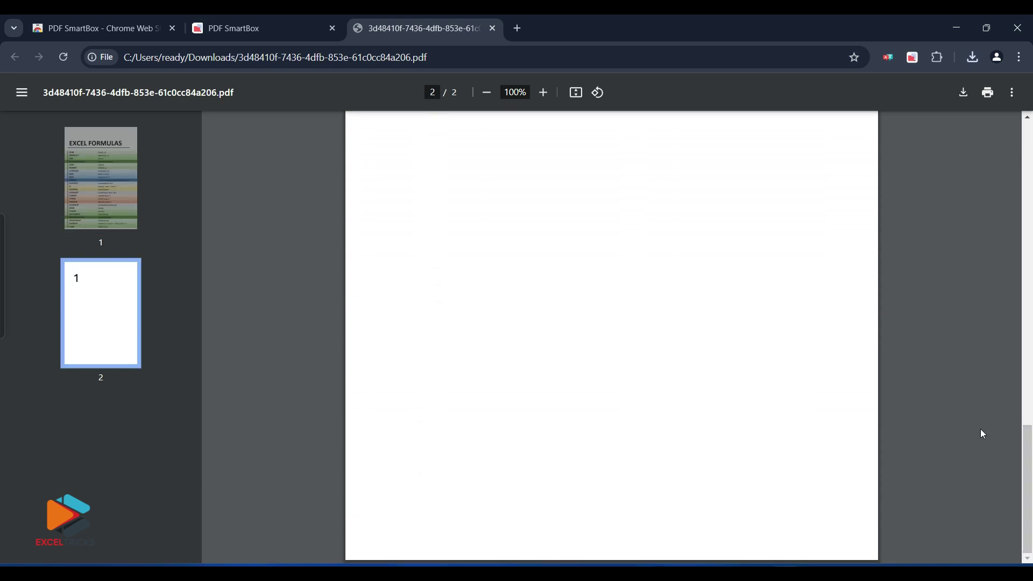
- Close the appended PDF and show PDF SmartBox's Download opened PDFs tool
{"action": "left_click", "coordinate": [493, 28]}
{"action": "left_click", "coordinate": [960, 97]}
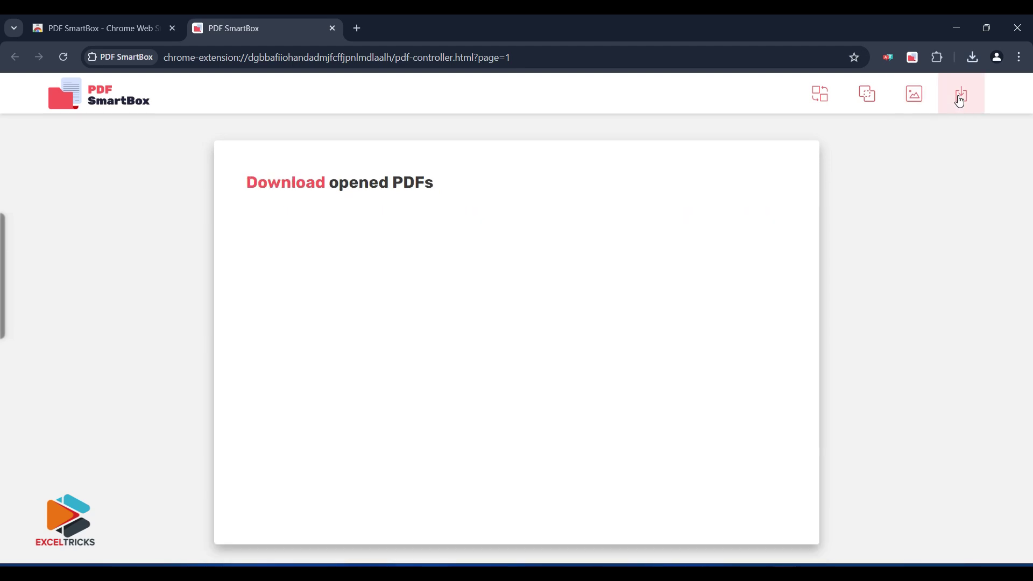
{"action": "triple_click", "coordinate": [263, 168]}
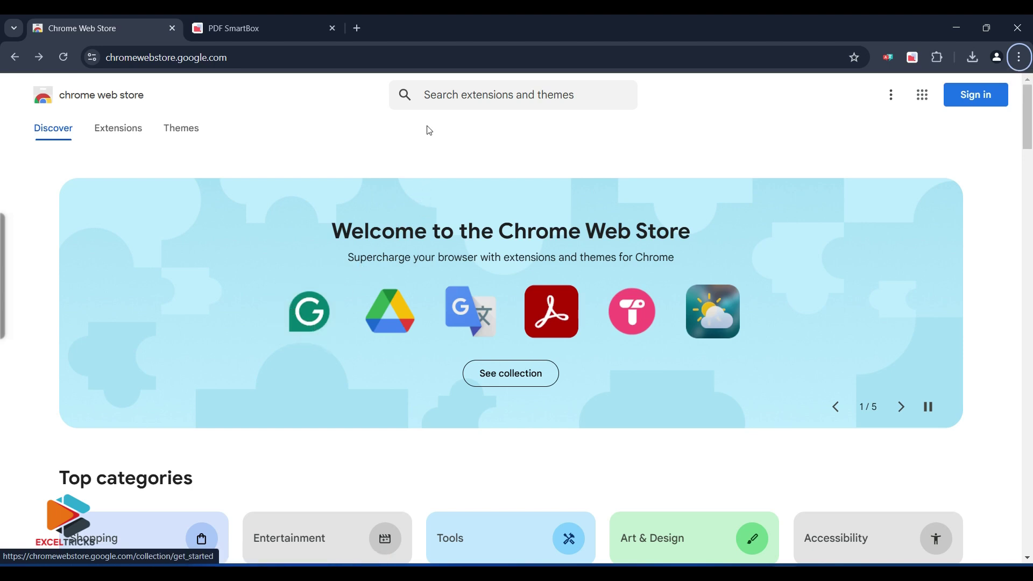
- Search the Chrome Web Store for "screenshot and screen recorder" and open the Screenshot & Screen Recorder extension from screenweb.net
{"action": "left_click", "coordinate": [446, 85]}
{"action": "type", "text": "sc"}
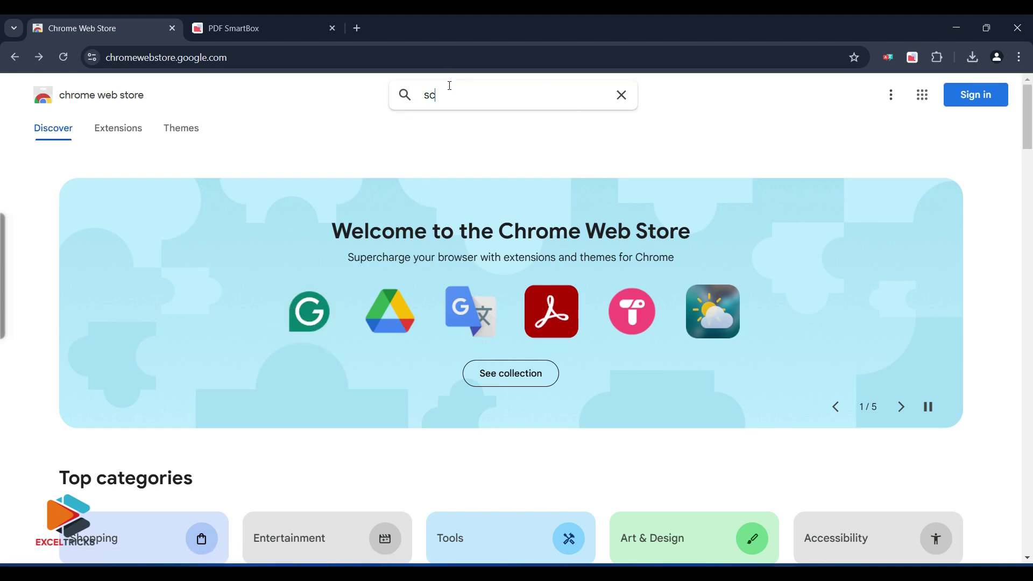
{"action": "type", "text": "reensh"}
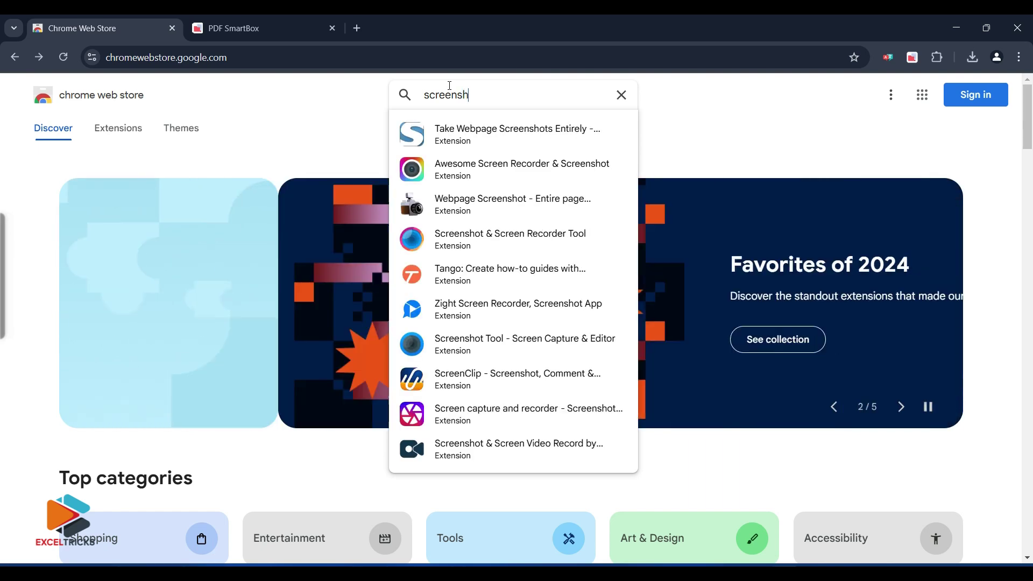
{"action": "type", "text": "ot and "}
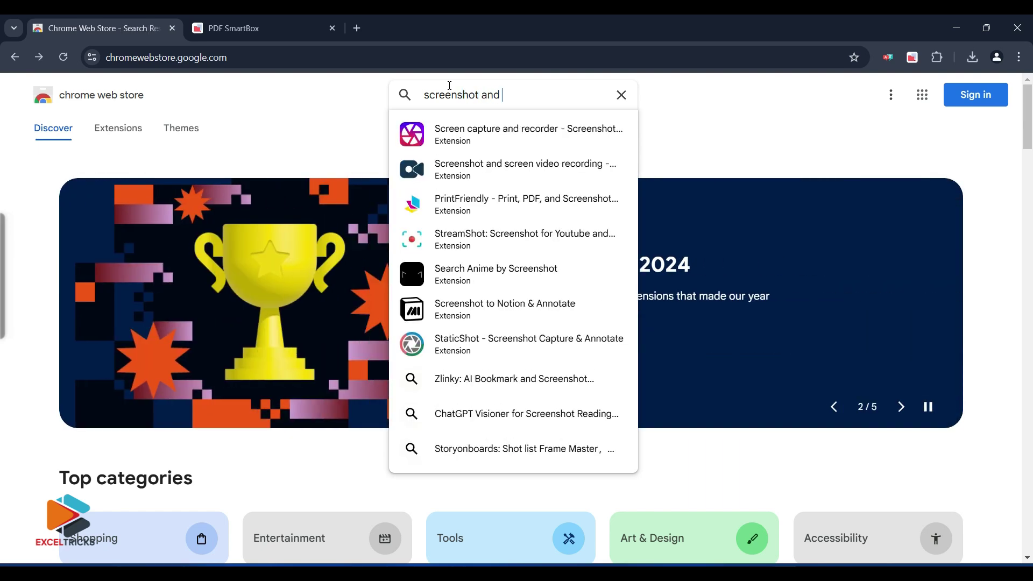
{"action": "type", "text": "screen "}
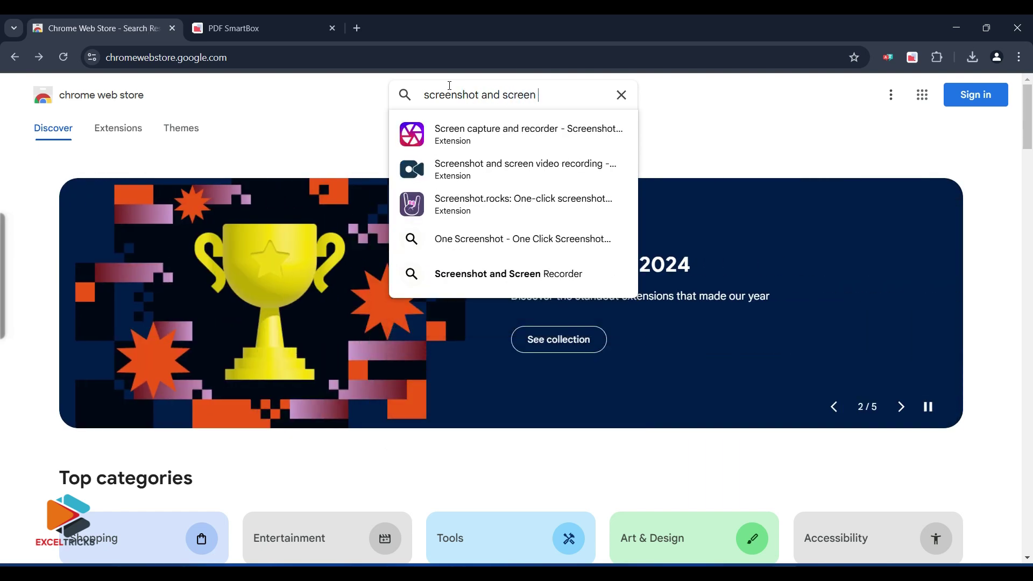
{"action": "type", "text": "recorder"}
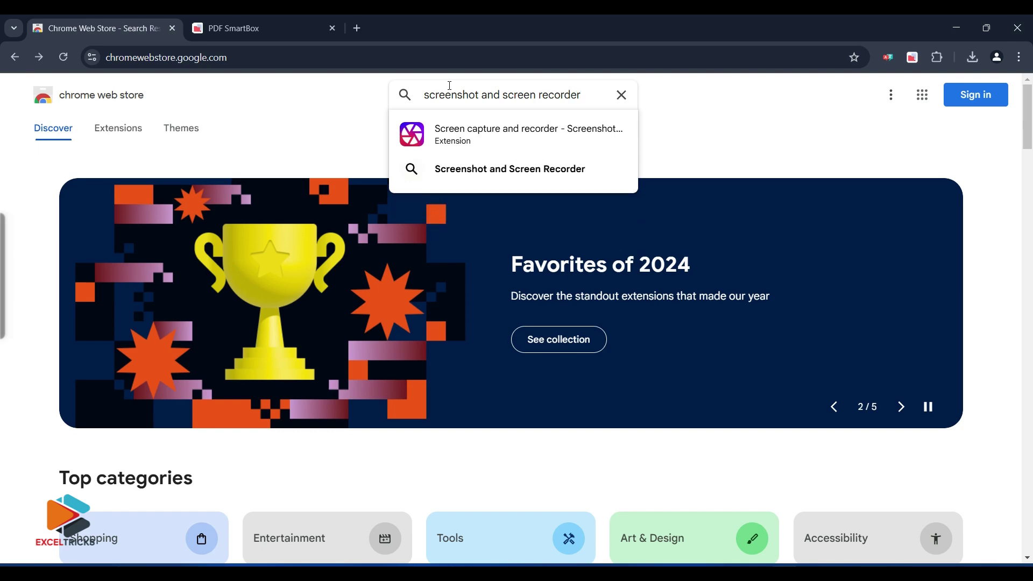
{"action": "key", "text": "Return"}
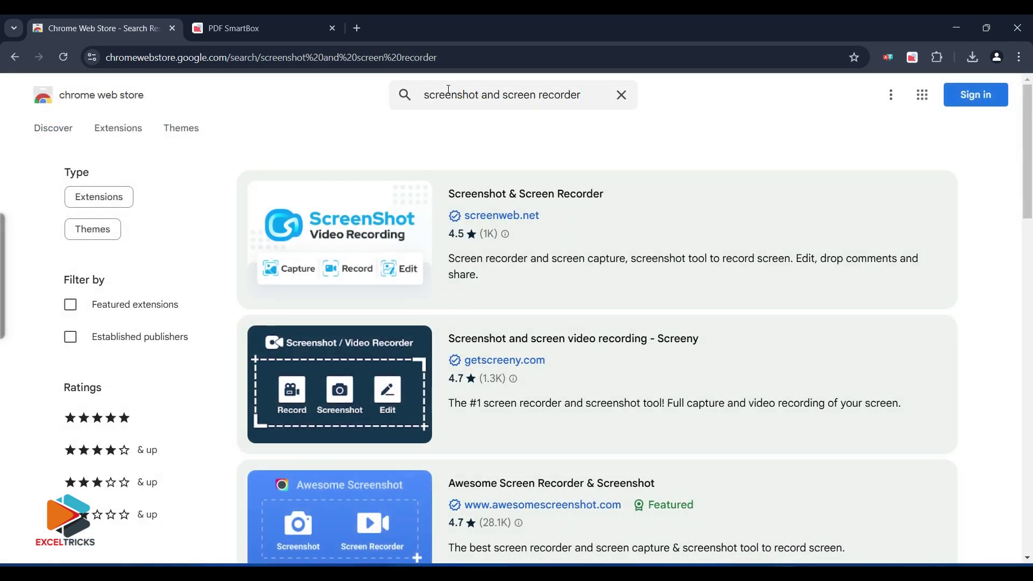
{"action": "left_click", "coordinate": [512, 205]}
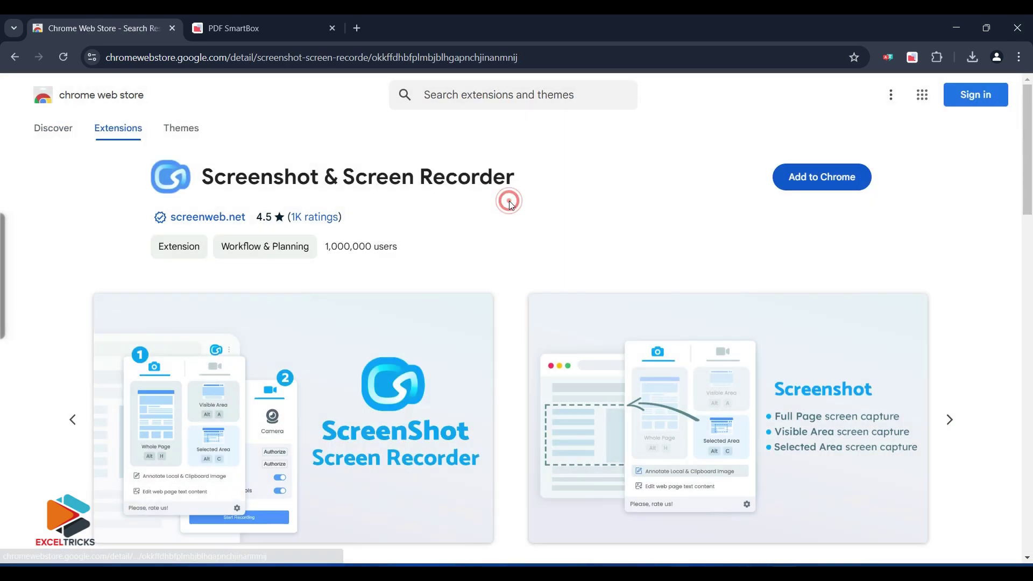
- Install the Screenshot & Screen Recorder extension and pin it to the browser toolbar
{"action": "left_click", "coordinate": [793, 190]}
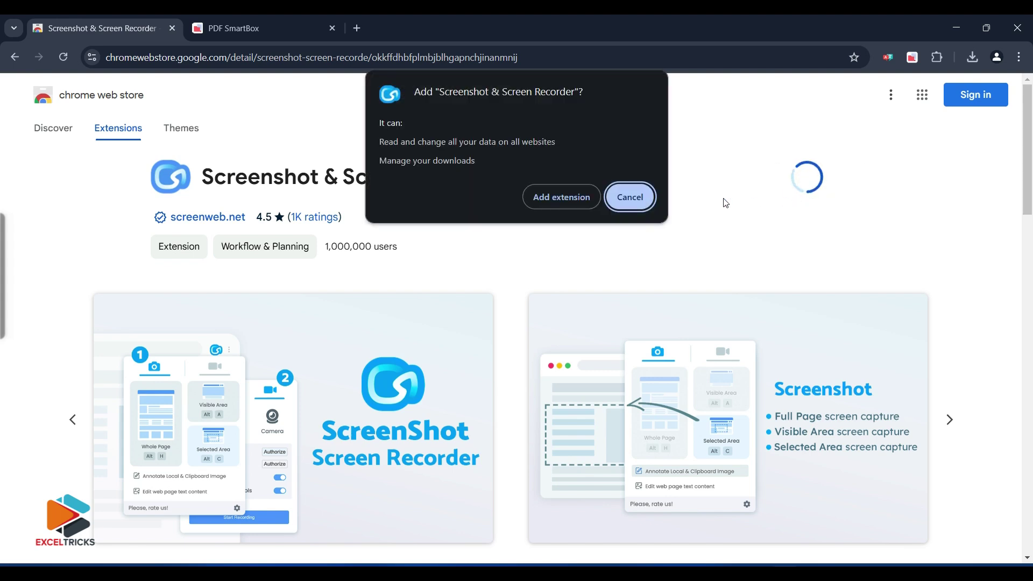
{"action": "left_click", "coordinate": [563, 197]}
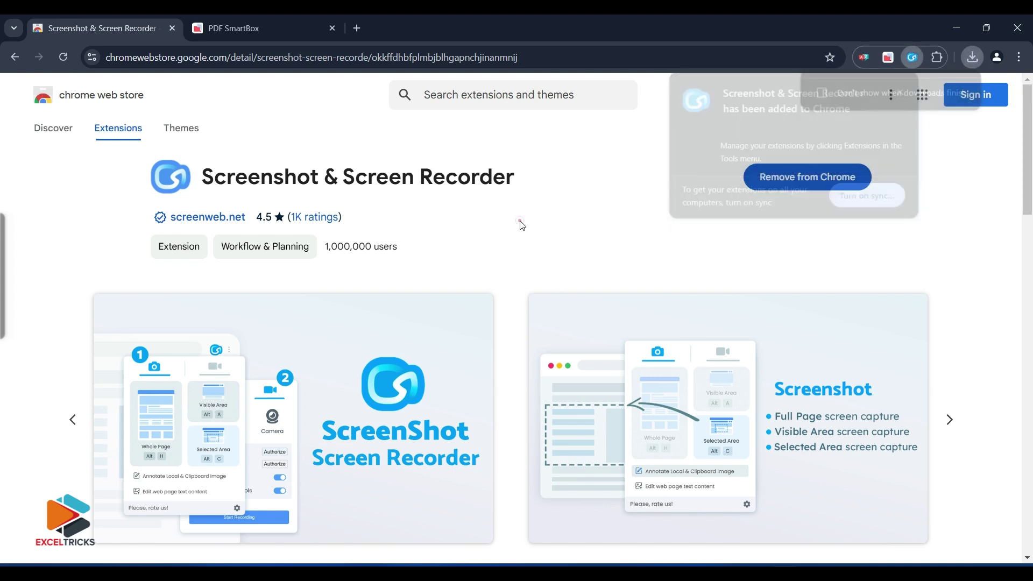
{"action": "left_click", "coordinate": [937, 57]}
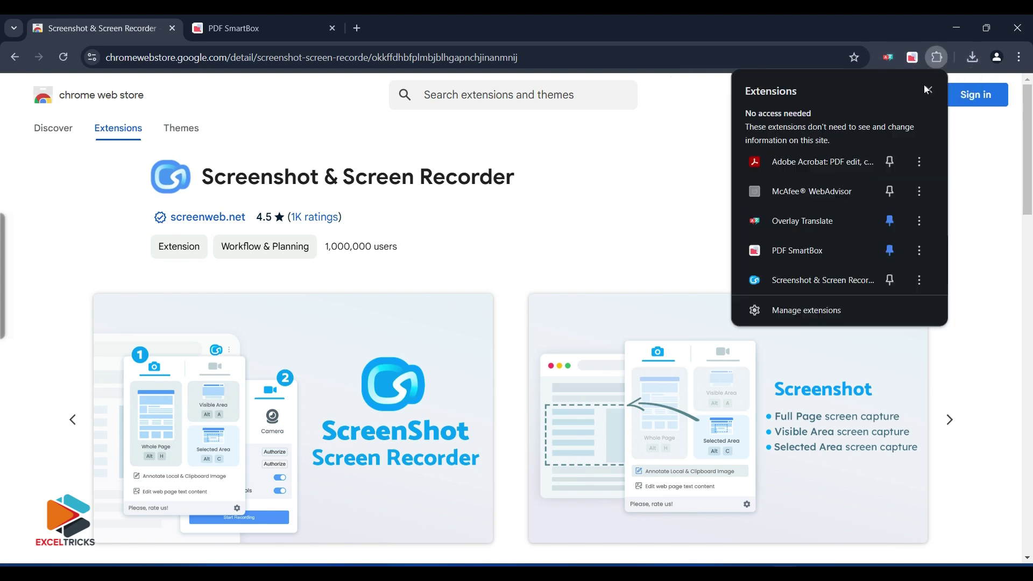
{"action": "left_click", "coordinate": [891, 279]}
{"action": "left_click", "coordinate": [521, 28]}
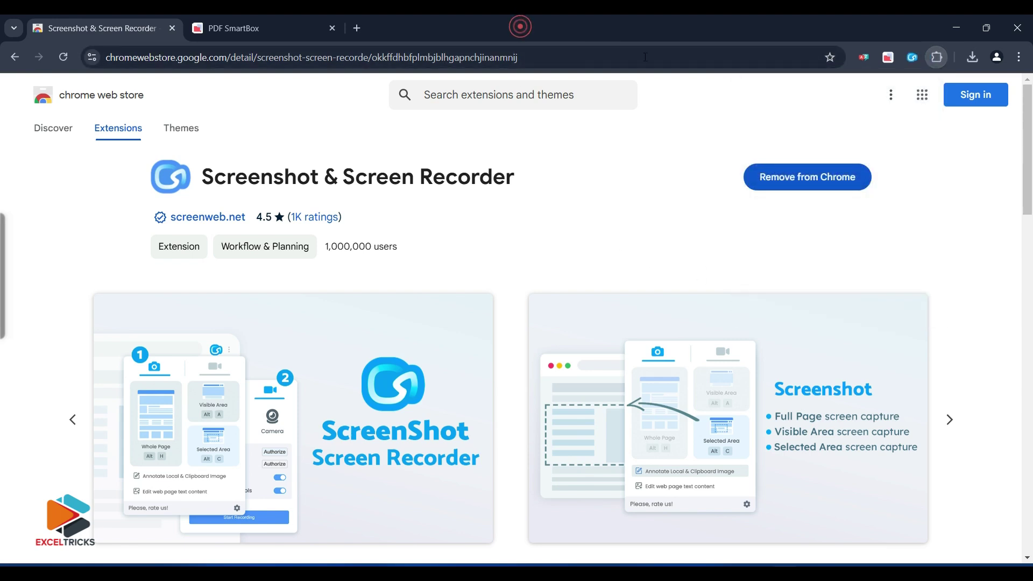
- Capture a whole-page screenshot of the "computer wikipedia" Google results and look through the captured image
{"action": "left_click", "coordinate": [913, 58]}
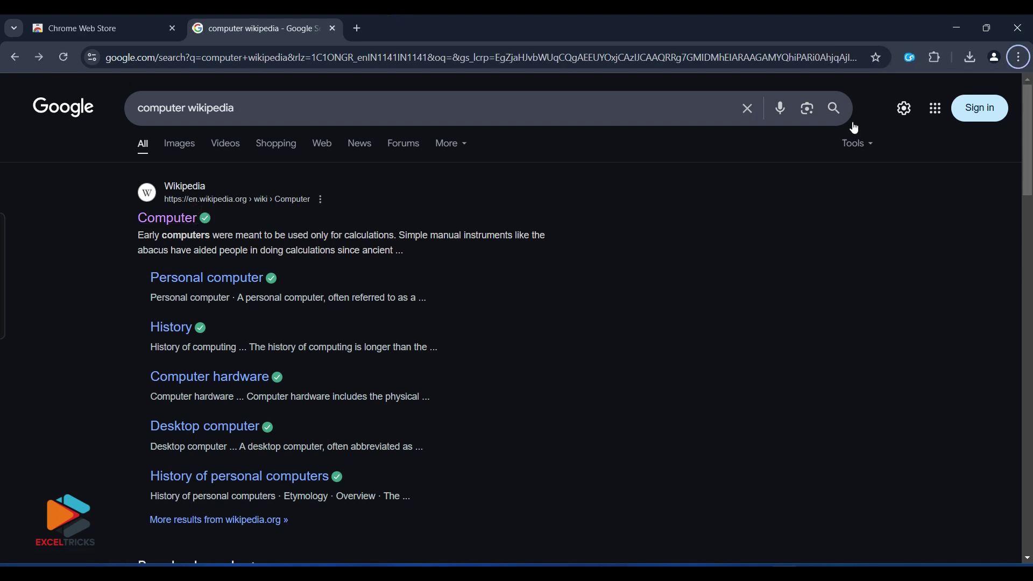
{"action": "left_click", "coordinate": [914, 60]}
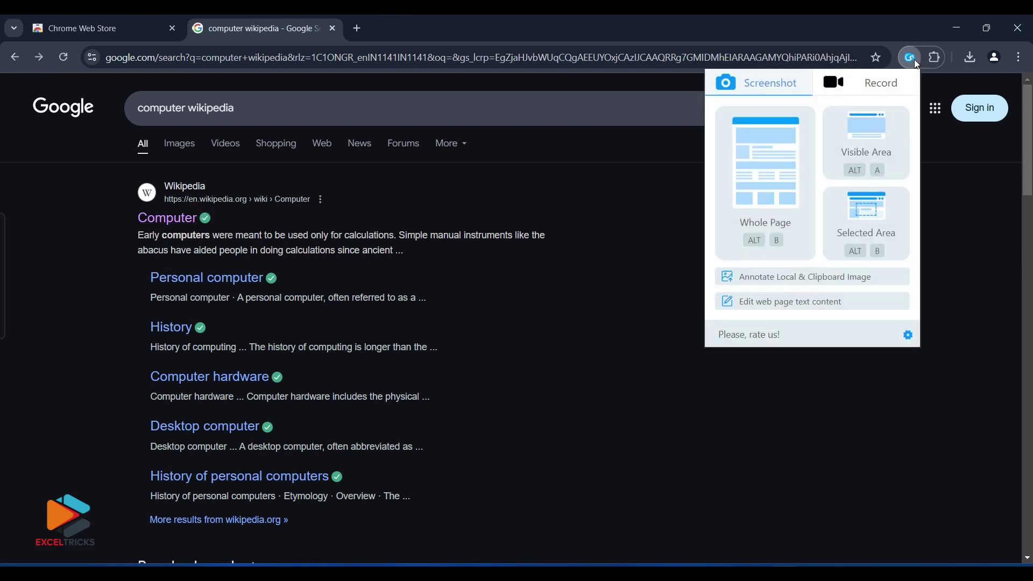
{"action": "left_click", "coordinate": [776, 212]}
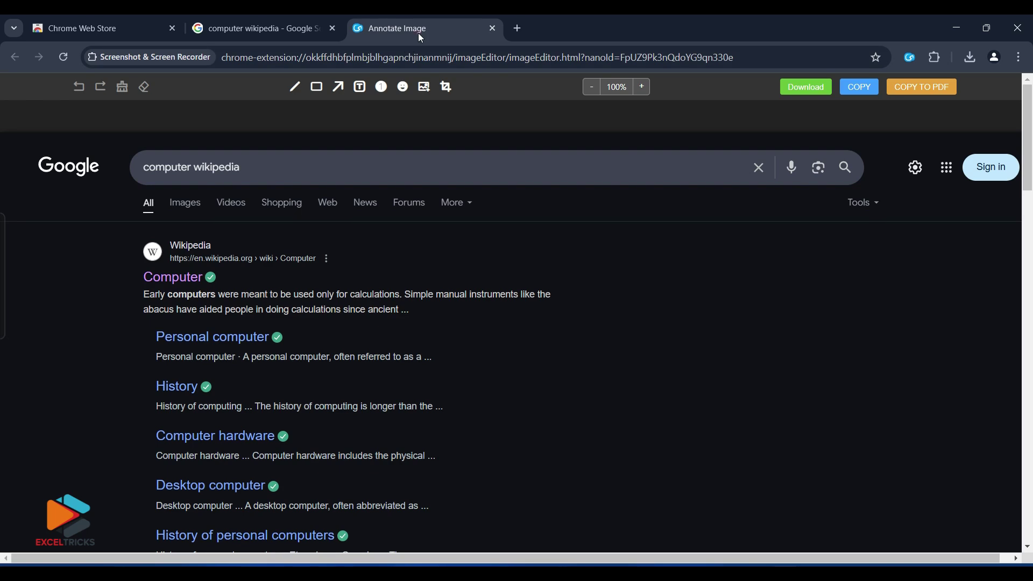
{"action": "left_click_drag", "start_coordinate": [1029, 124], "coordinate": [1031, 487]}
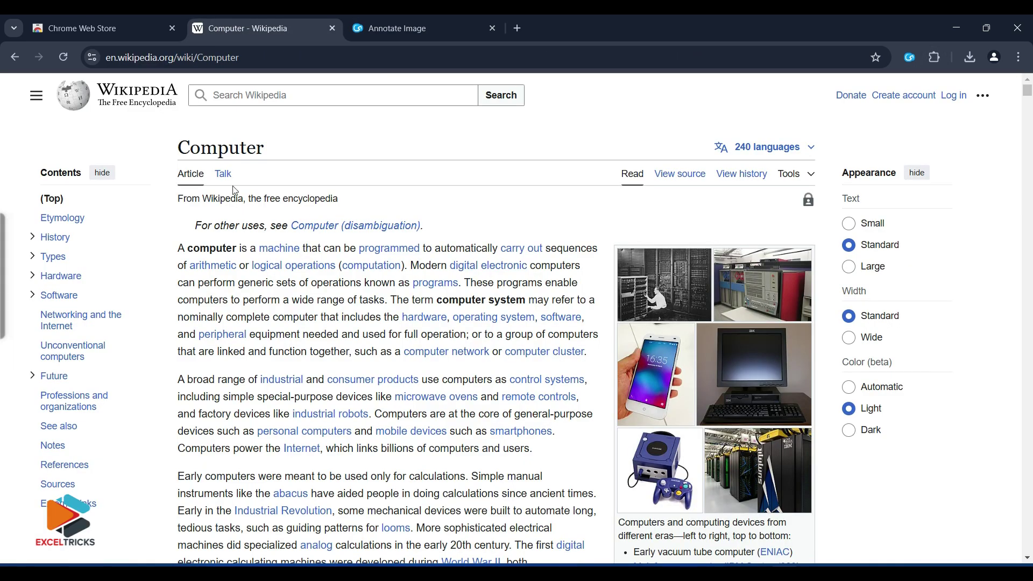
- Enable web page text editing on Wikipedia's Computer article and replace its heading with "Excel Tricks"
{"action": "left_click_drag", "start_coordinate": [193, 144], "coordinate": [357, 145]}
{"action": "left_click", "coordinate": [336, 146]}
{"action": "left_click", "coordinate": [912, 58]}
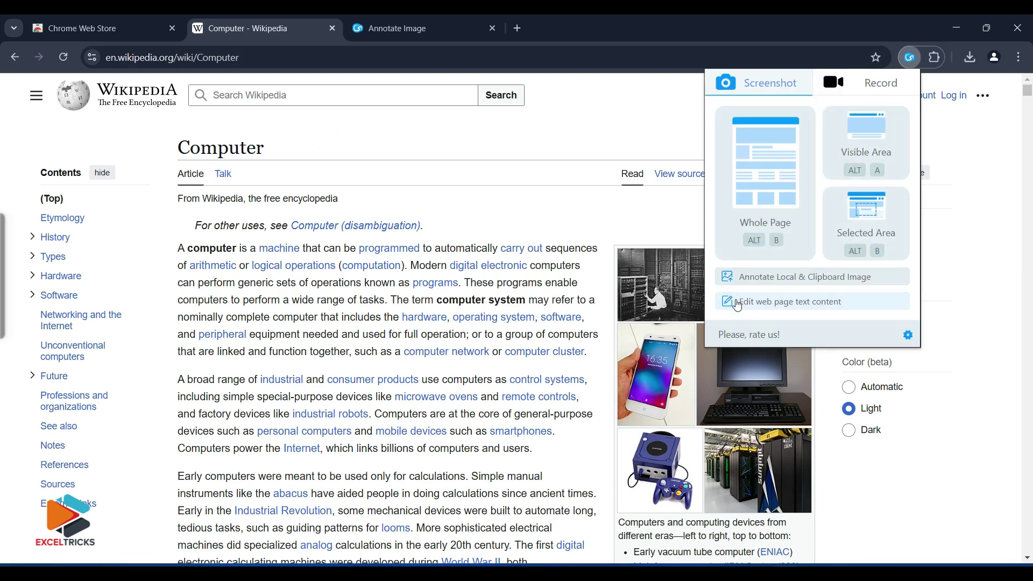
{"action": "left_click", "coordinate": [814, 307]}
{"action": "left_click_drag", "start_coordinate": [183, 150], "coordinate": [298, 151]}
{"action": "type", "text": "E"}
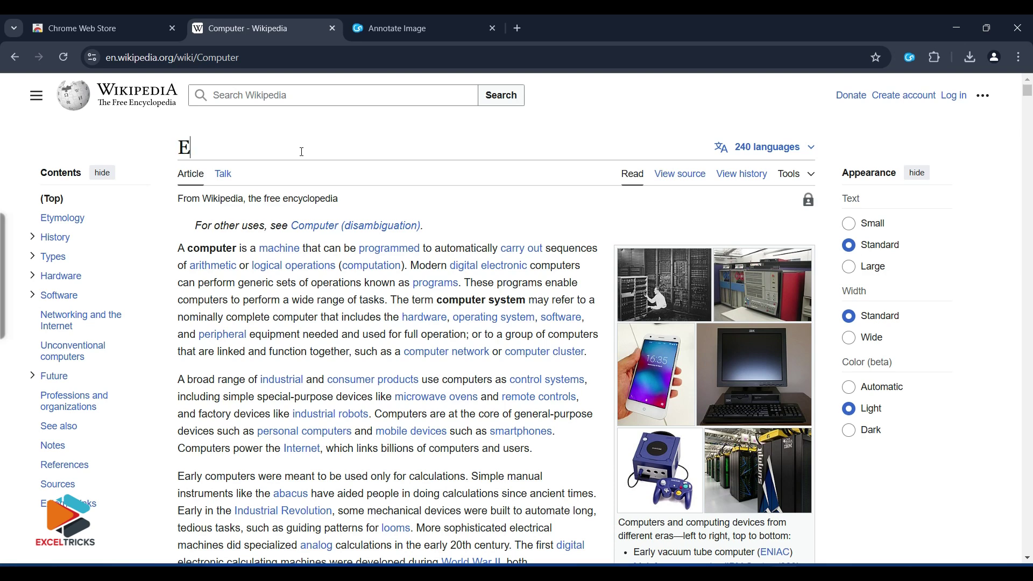
{"action": "type", "text": "xcel Tricks"}
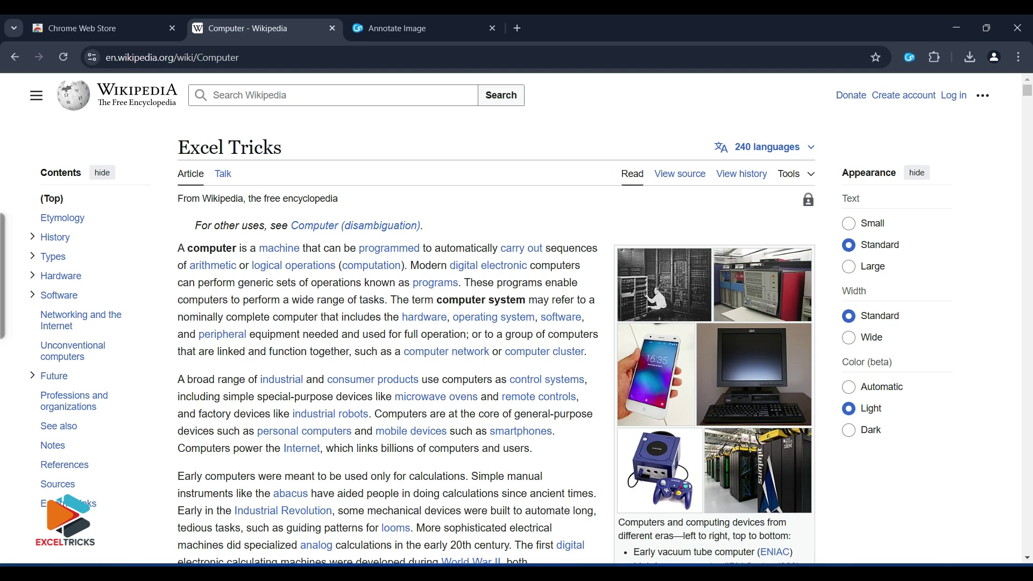
- Move the ENIAC and desktop computer photos into the article text, and overwrite the Small text-size label with "B"
{"action": "left_click_drag", "start_coordinate": [665, 285], "coordinate": [328, 300]}
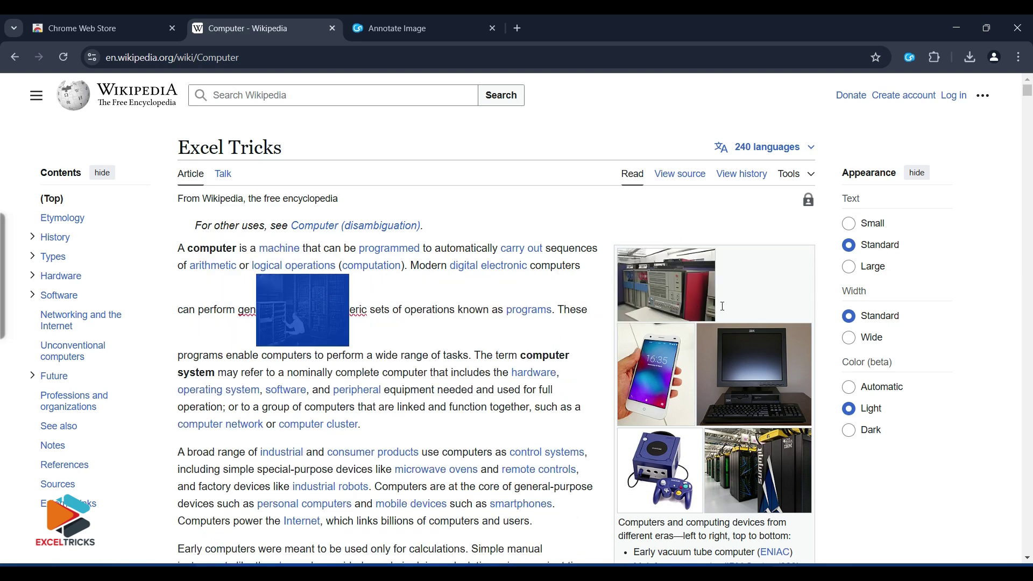
{"action": "left_click_drag", "start_coordinate": [764, 373], "coordinate": [410, 458]}
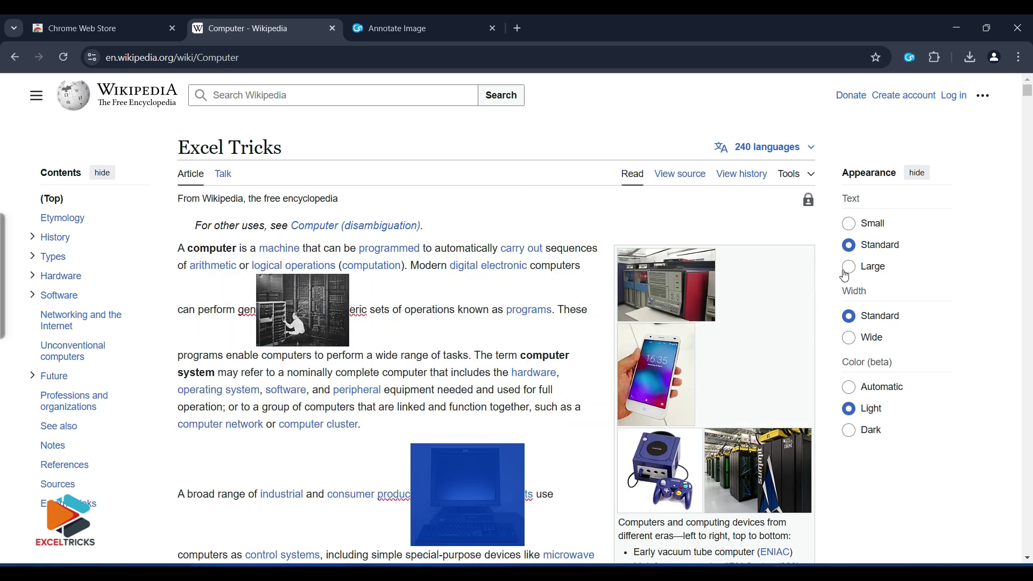
{"action": "double_click", "coordinate": [872, 224]}
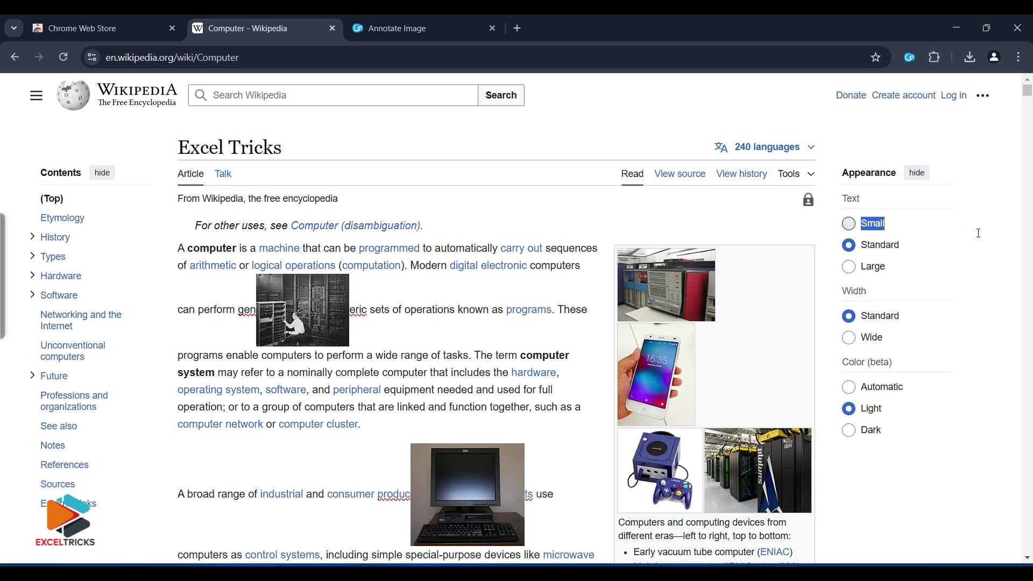
{"action": "type", "text": "B"}
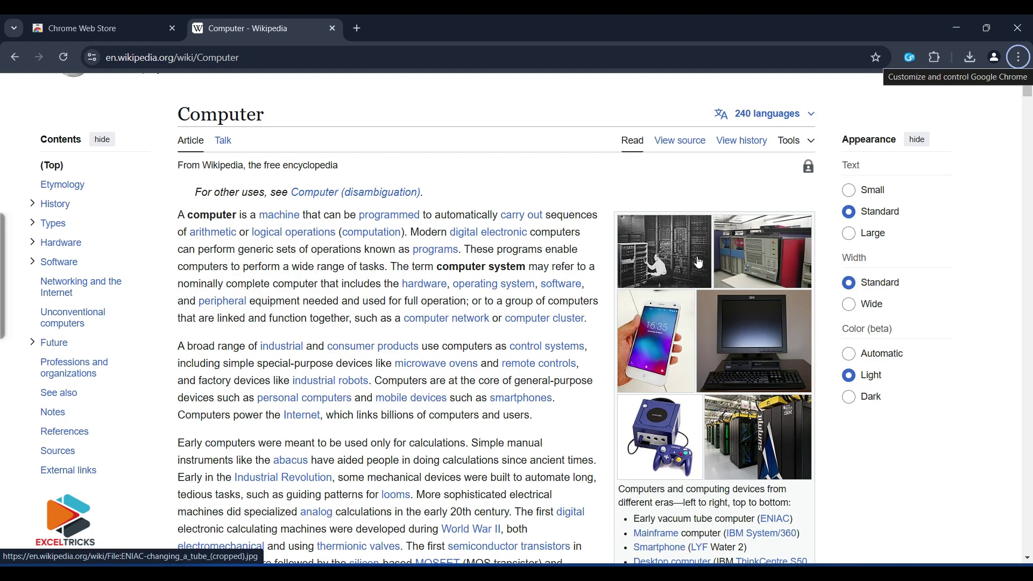
- Capture a screenshot of the Computer article's visible area, compare it with the page, and close the captured image
{"action": "left_click", "coordinate": [910, 58]}
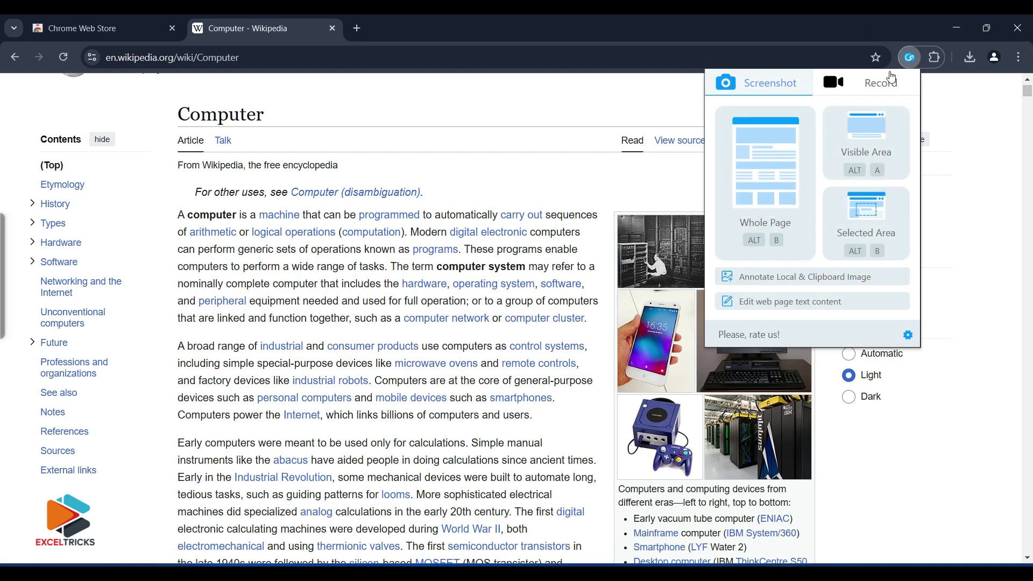
{"action": "left_click", "coordinate": [854, 141]}
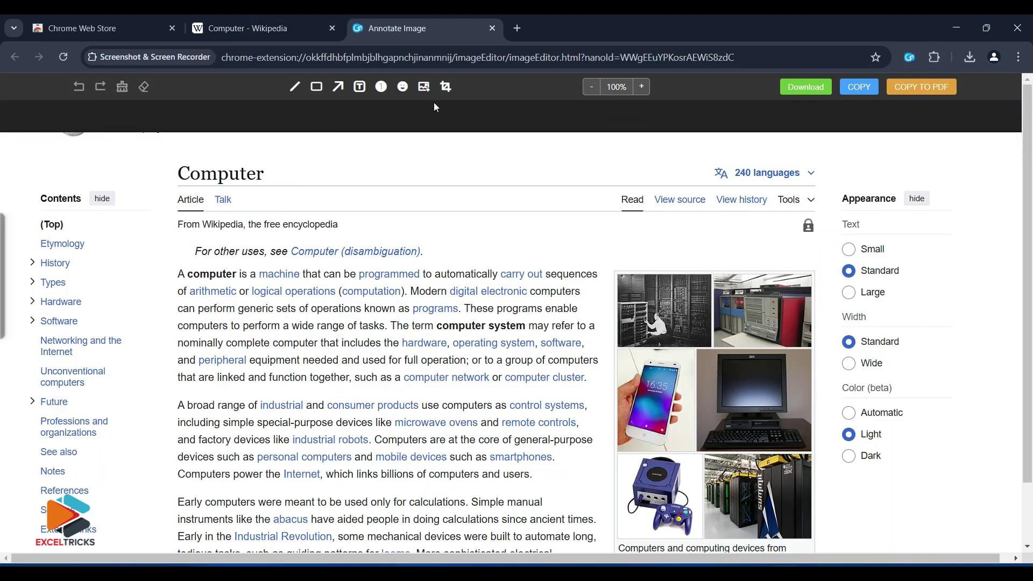
{"action": "left_click", "coordinate": [317, 24]}
{"action": "left_click", "coordinate": [416, 27]}
{"action": "left_click", "coordinate": [493, 29]}
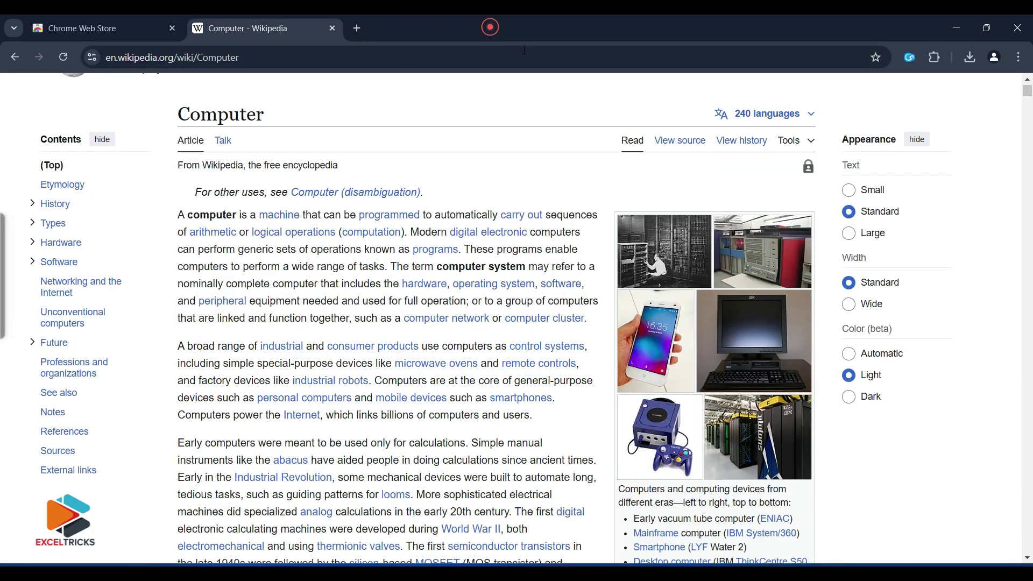
- Capture and save a selected area of the Computer article, about 1505 × 569 in size, and close the resulting image
{"action": "left_click", "coordinate": [910, 57]}
{"action": "left_click", "coordinate": [864, 221]}
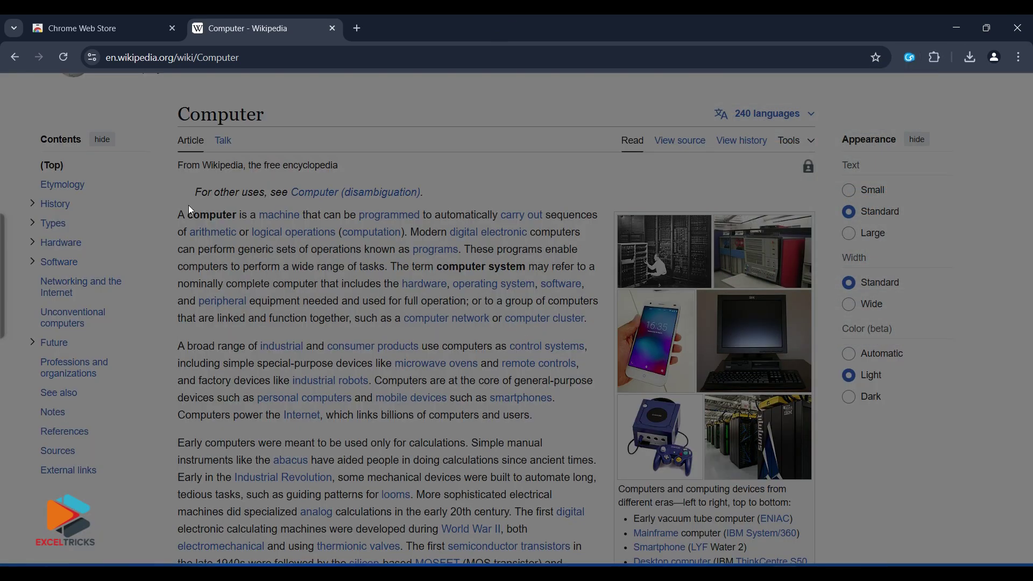
{"action": "left_click_drag", "start_coordinate": [21, 88], "coordinate": [1031, 471]}
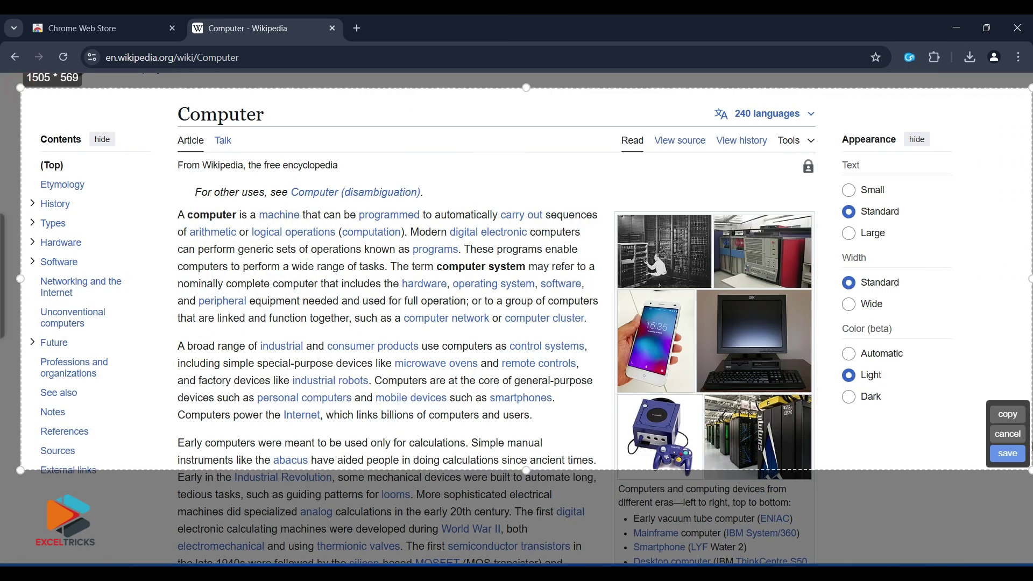
{"action": "left_click", "coordinate": [1008, 454]}
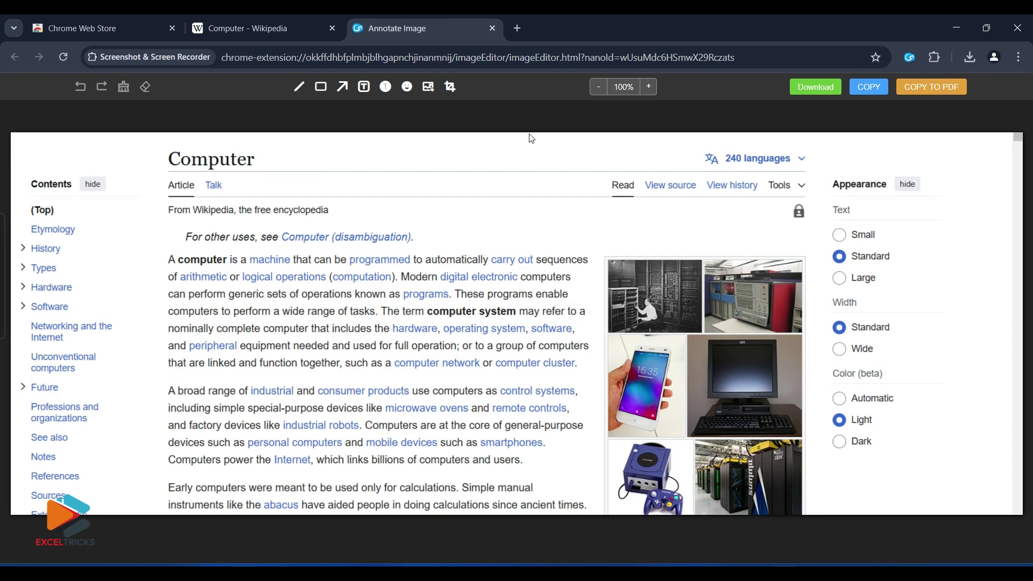
{"action": "left_click", "coordinate": [494, 28]}
- Examine the screen recorder's Desktop, This Tab and Camera modes and its available recording resolutions
{"action": "left_click", "coordinate": [909, 51]}
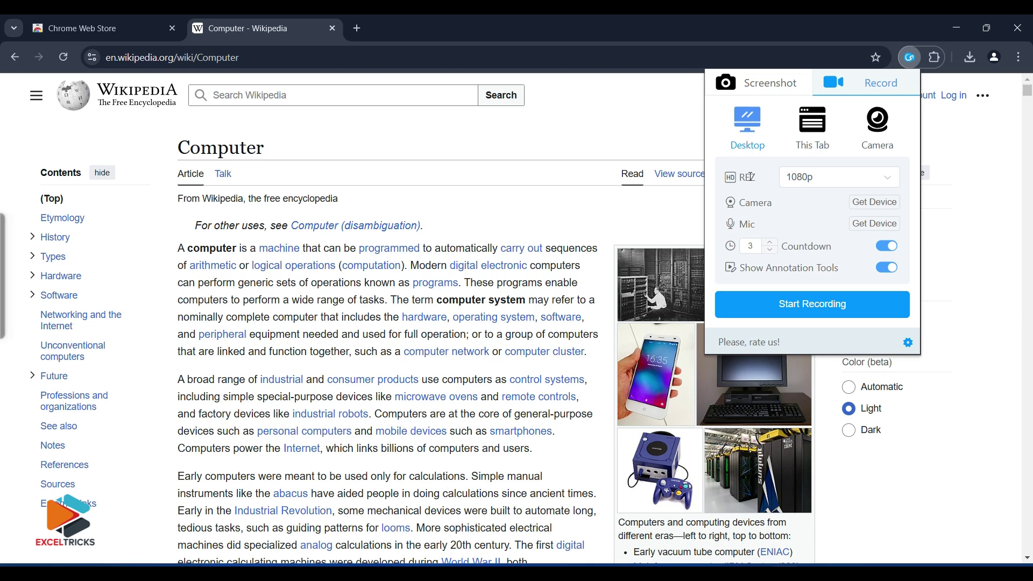
{"action": "left_click", "coordinate": [802, 177]}
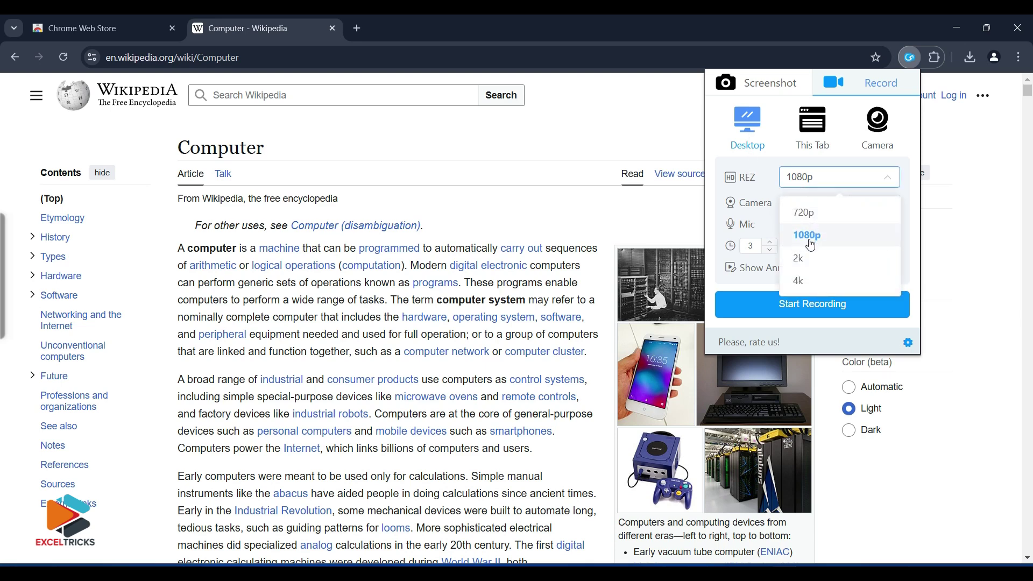
{"action": "left_click", "coordinate": [798, 180]}
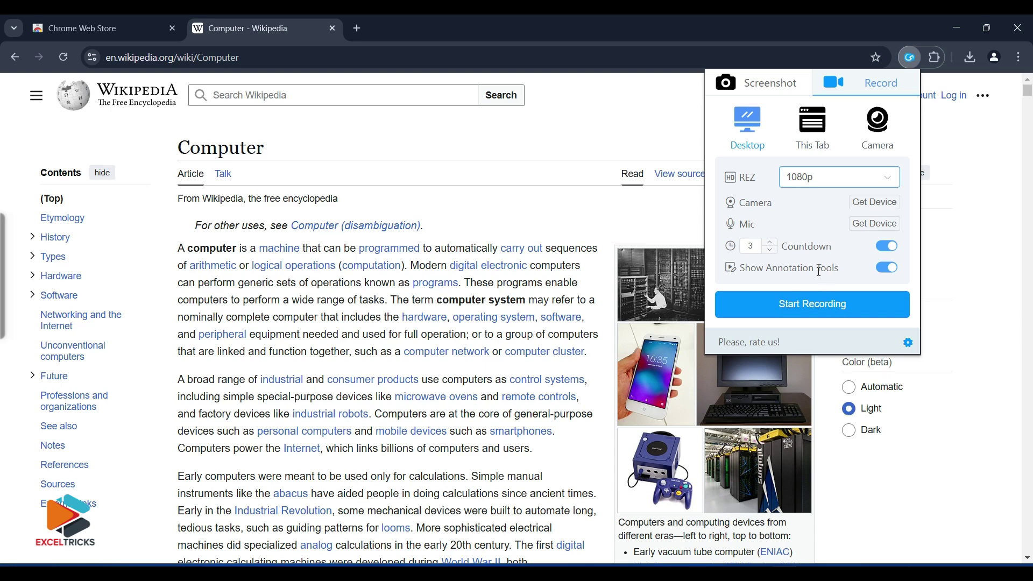
{"action": "left_click", "coordinate": [817, 149]}
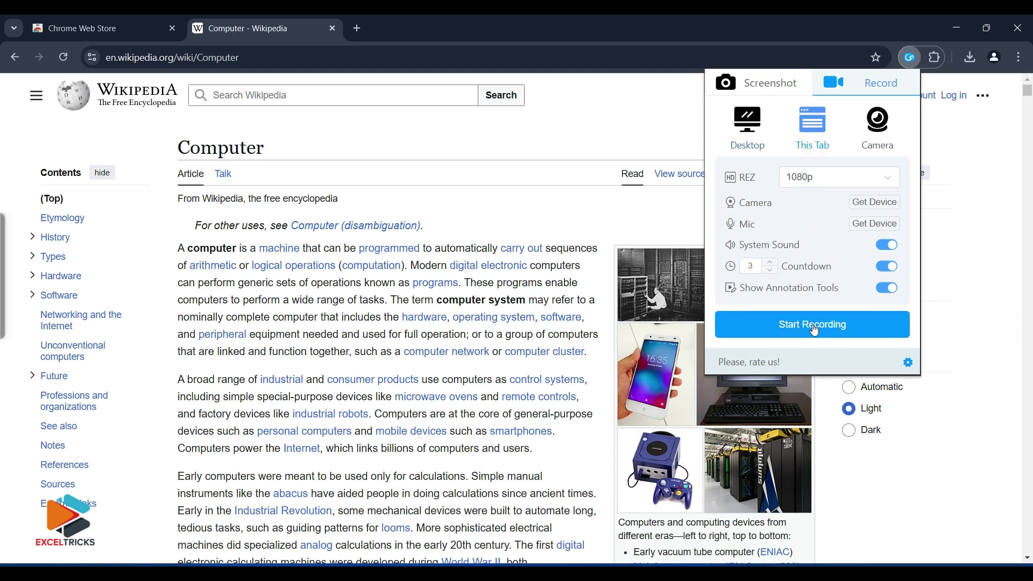
{"action": "left_click", "coordinate": [881, 138]}
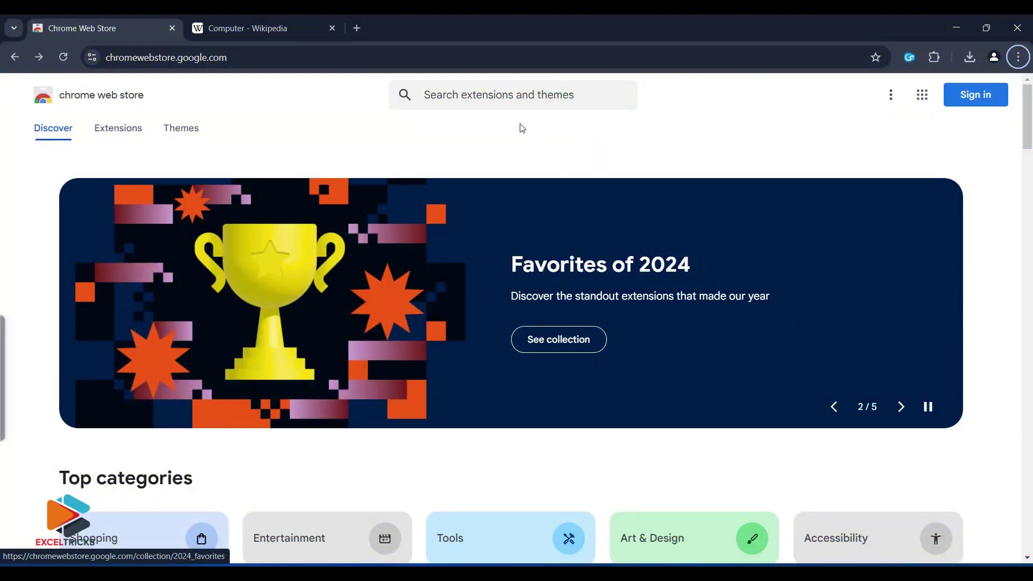
- Search the Chrome Web Store for "printfr" and install the PrintFriendly - Print, PDF, and Screenshot Web Pages extension
{"action": "left_click", "coordinate": [507, 95]}
{"action": "type", "text": "printfr"}
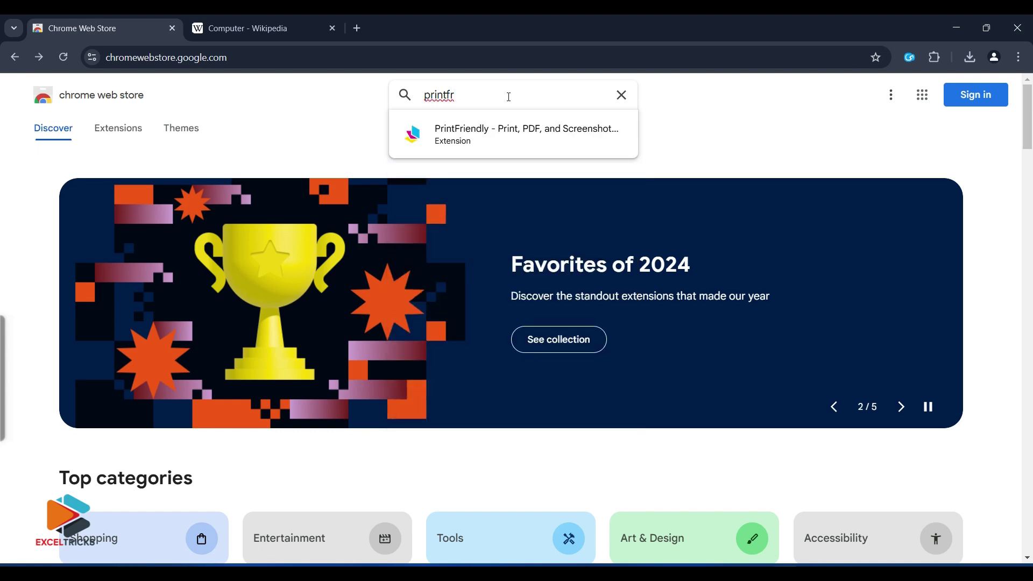
{"action": "left_click", "coordinate": [473, 141]}
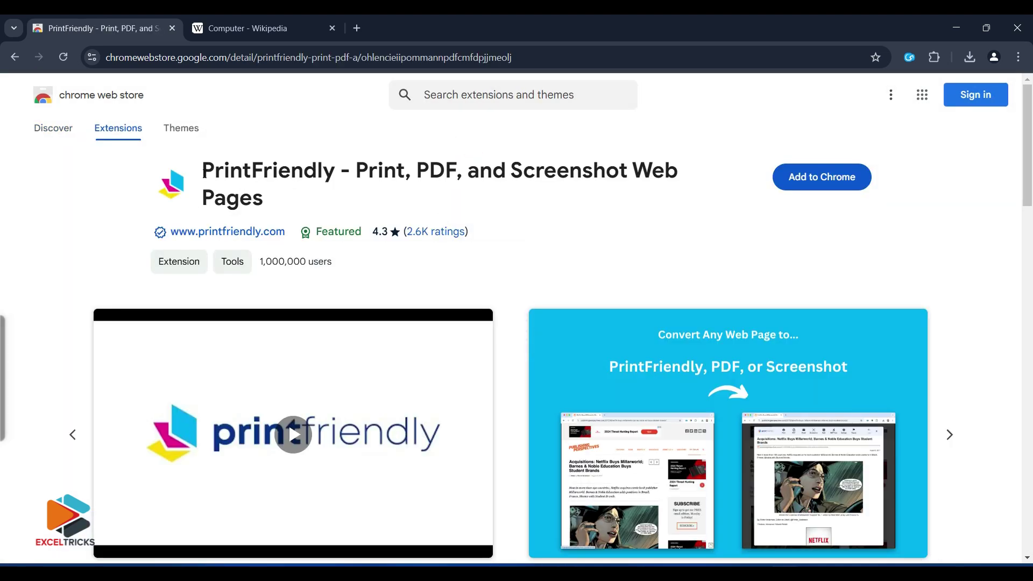
{"action": "left_click_drag", "start_coordinate": [405, 172], "coordinate": [203, 172]}
{"action": "left_click", "coordinate": [813, 173]}
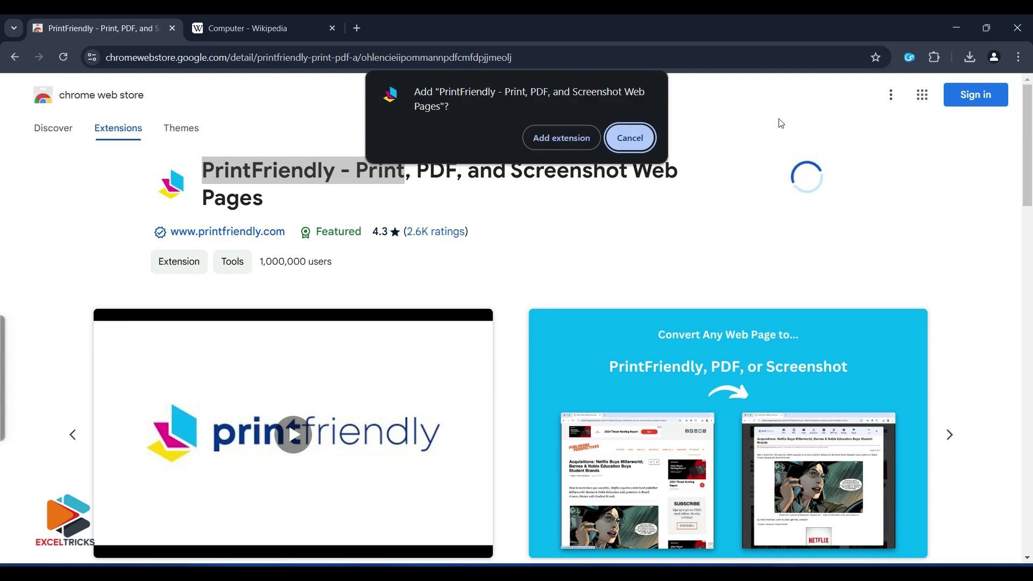
{"action": "left_click", "coordinate": [565, 132]}
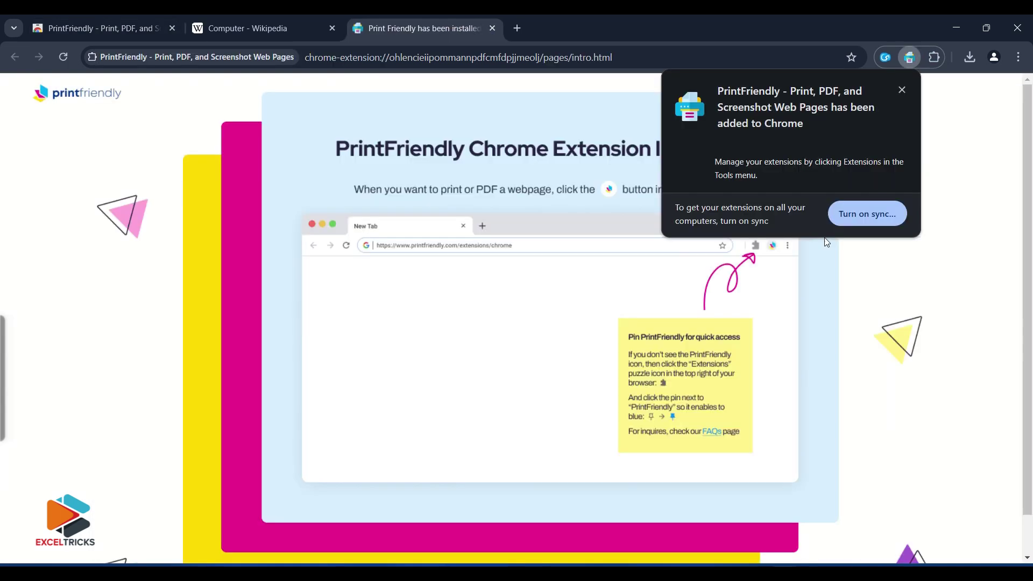
- Pin the PrintFriendly extension while on Wikipedia's Computer article, and open the article as a PrintFriendly Page
{"action": "left_click", "coordinate": [258, 19]}
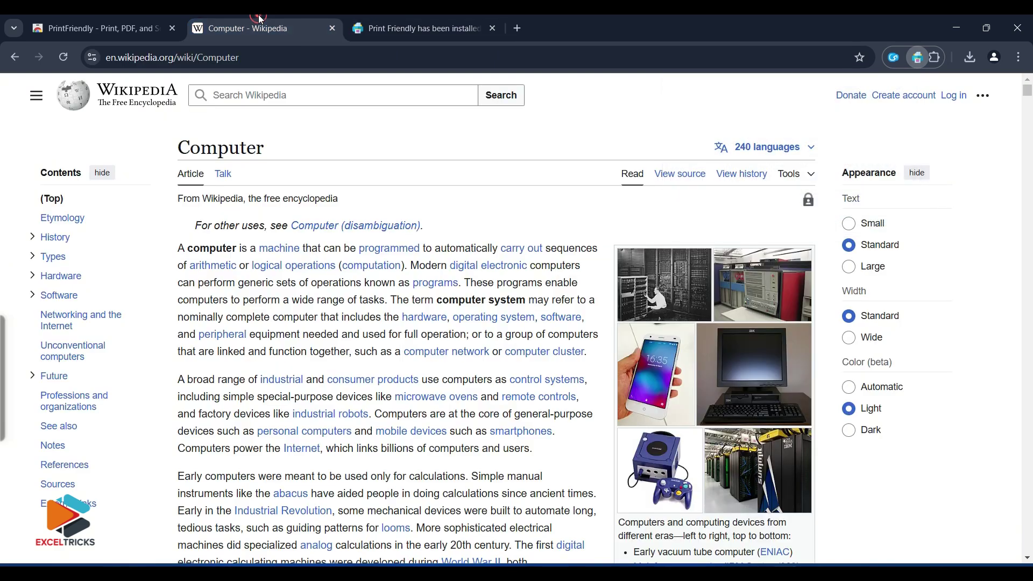
{"action": "left_click", "coordinate": [937, 57]}
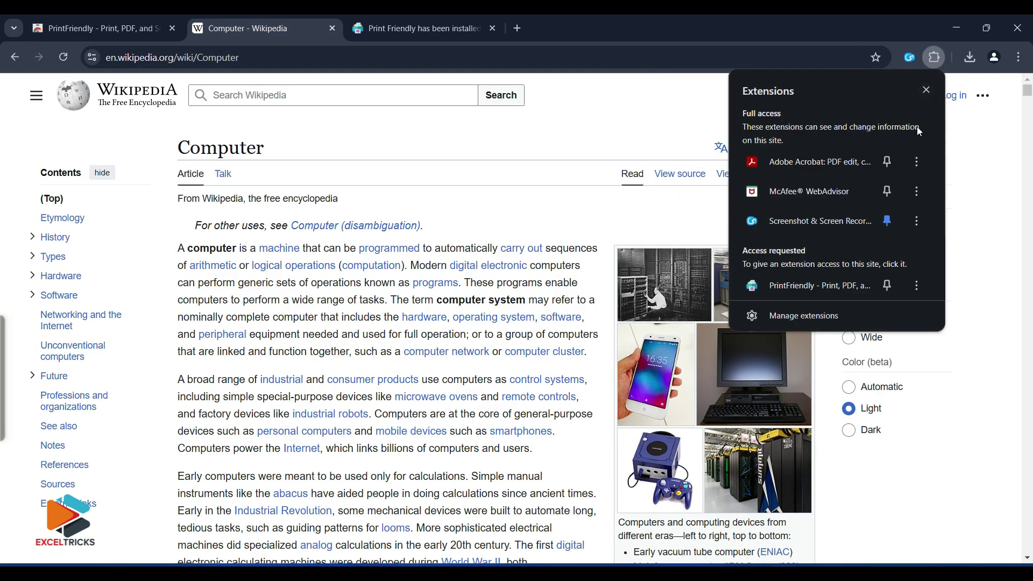
{"action": "left_click", "coordinate": [888, 286]}
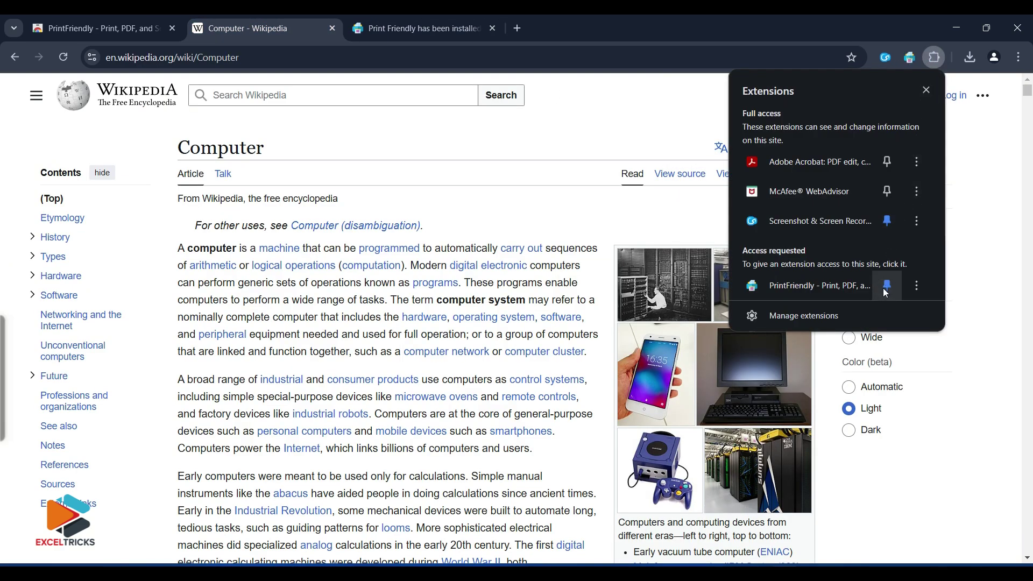
{"action": "left_click", "coordinate": [929, 55]}
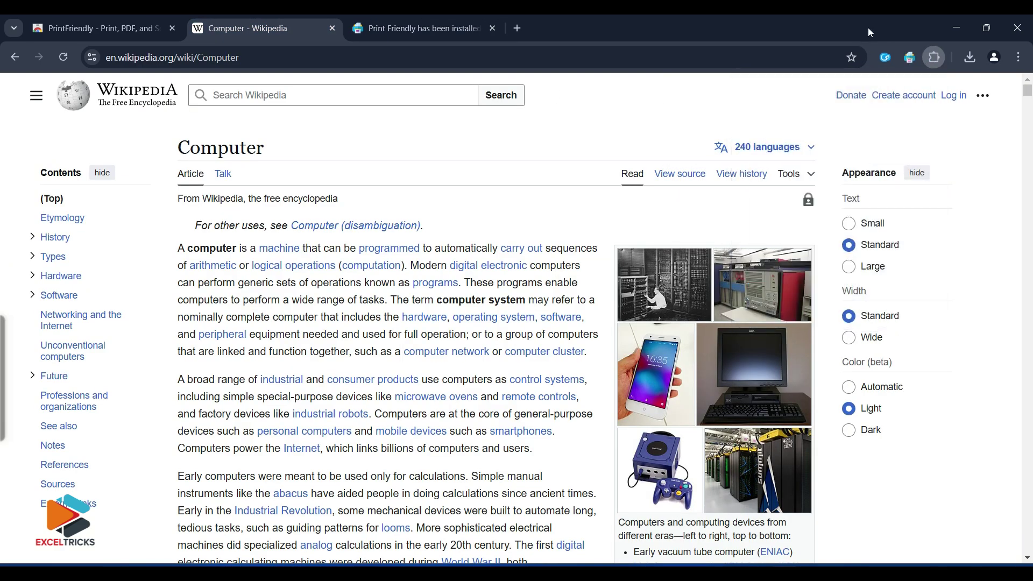
{"action": "left_click", "coordinate": [914, 62]}
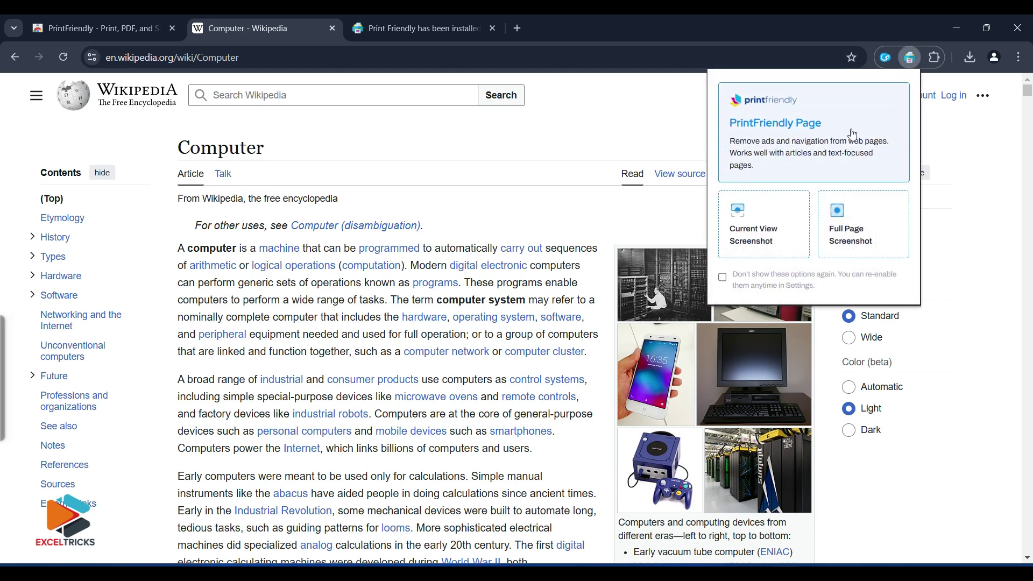
{"action": "left_click", "coordinate": [827, 171]}
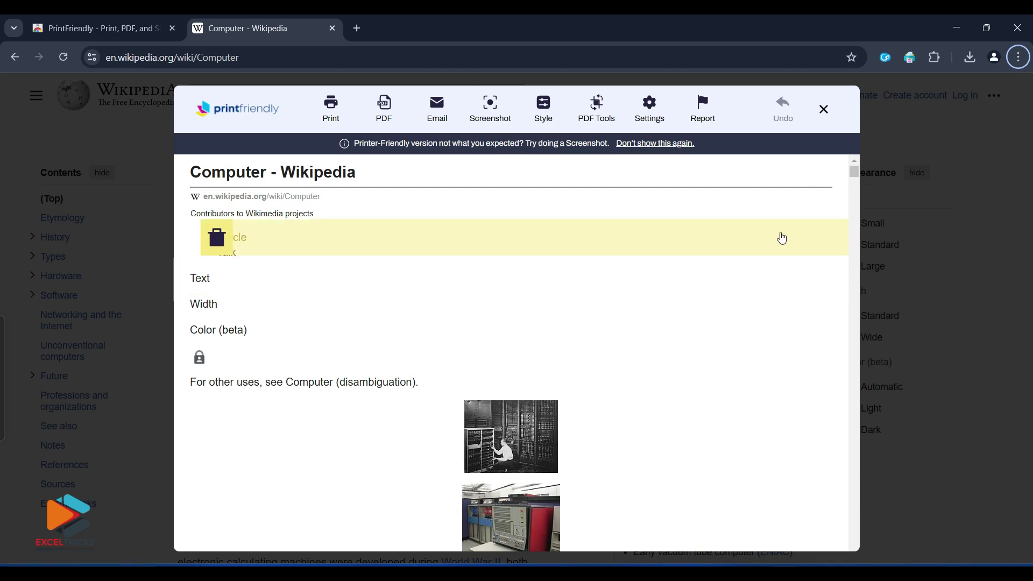
- Delete the first paragraph, the Colossus photo and parts of its caption from the "Vacuum tubes and digital electronic circuits" section
{"action": "left_click_drag", "start_coordinate": [854, 173], "coordinate": [848, 264]}
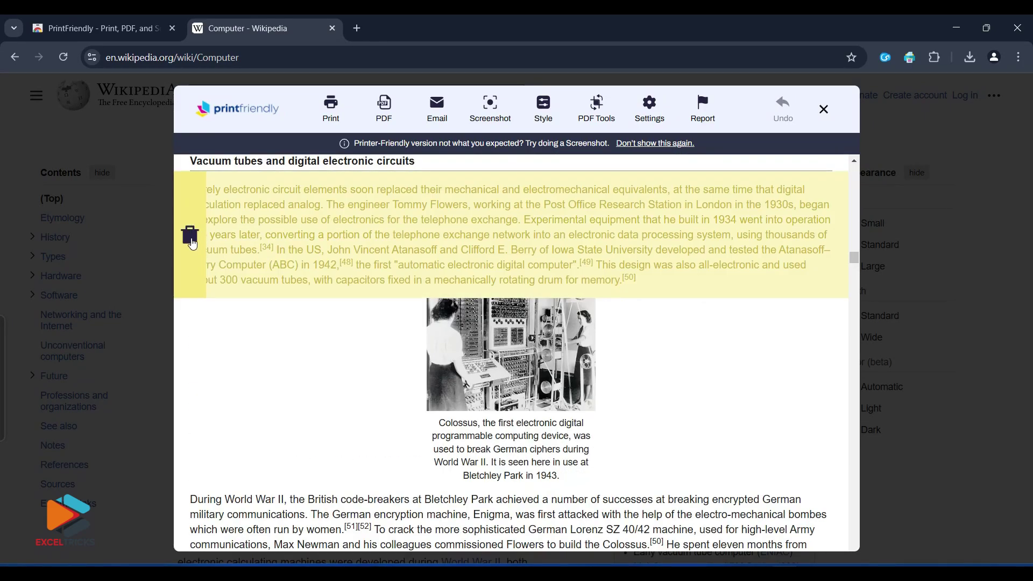
{"action": "left_click", "coordinate": [190, 237]}
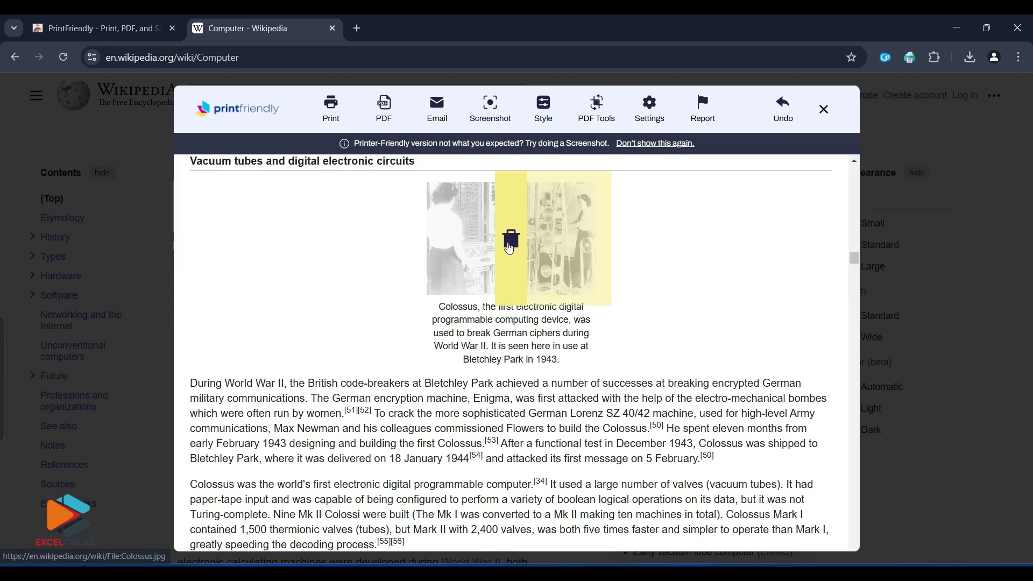
{"action": "left_click", "coordinate": [510, 240]}
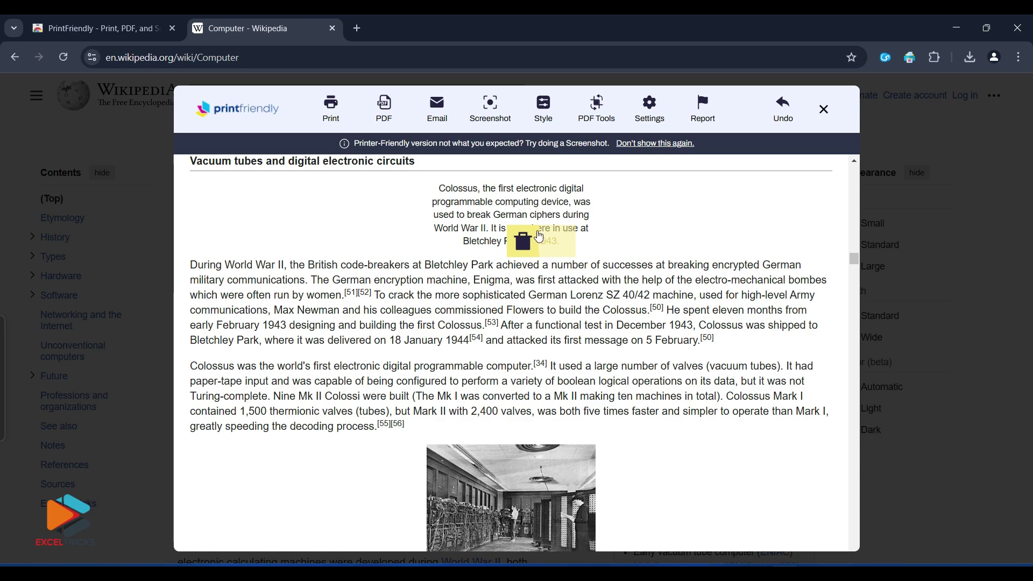
{"action": "left_click", "coordinate": [528, 249]}
{"action": "left_click", "coordinate": [583, 208]}
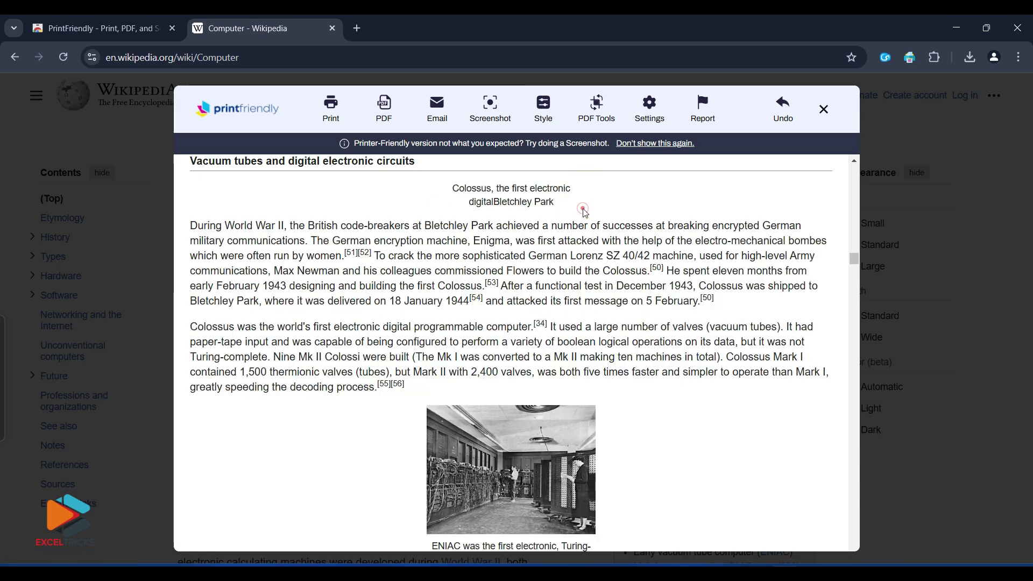
- Generate and download a PDF of the edited article, and review PrintFriendly's Style and PDF Tools options
{"action": "left_click_drag", "start_coordinate": [857, 260], "coordinate": [856, 275]}
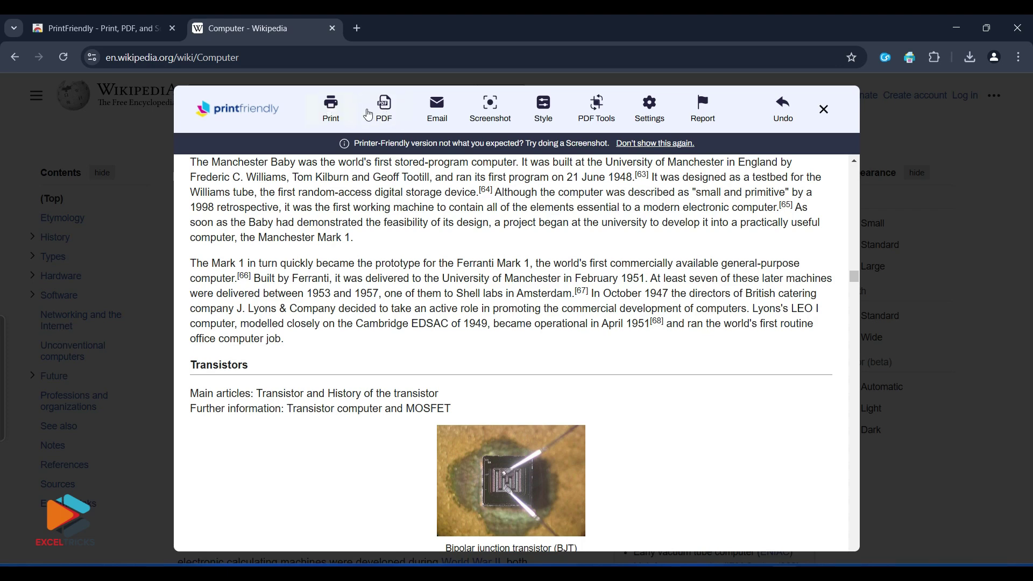
{"action": "mouse_move", "coordinate": [447, 264]}
{"action": "left_click", "coordinate": [552, 107]}
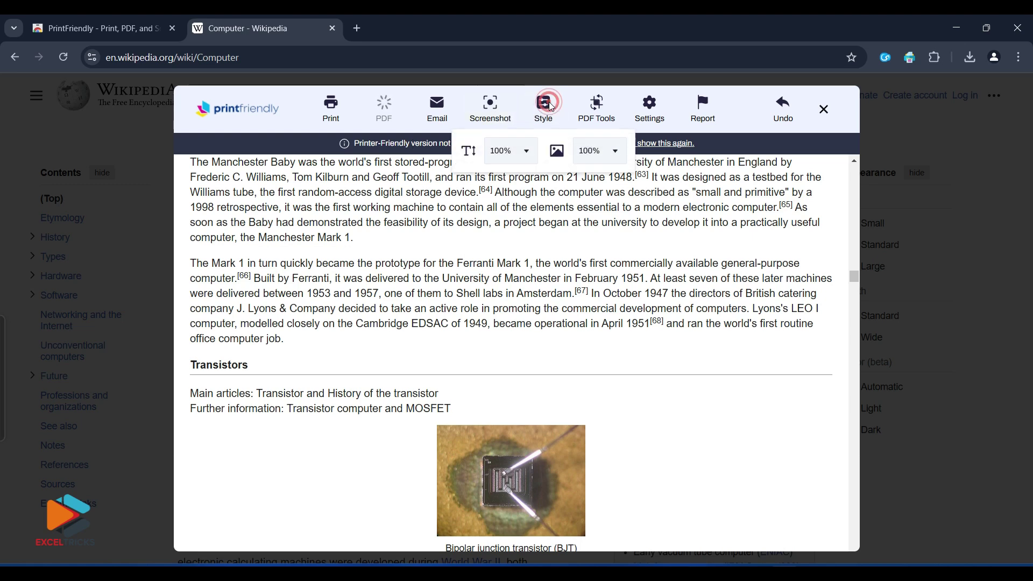
{"action": "left_click", "coordinate": [599, 103]}
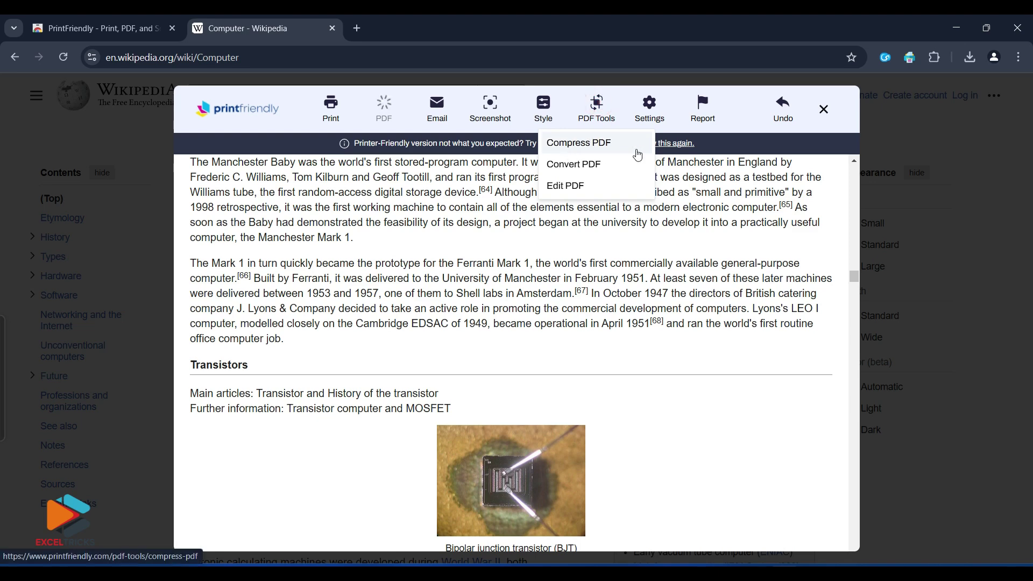
{"action": "left_click", "coordinate": [638, 155]}
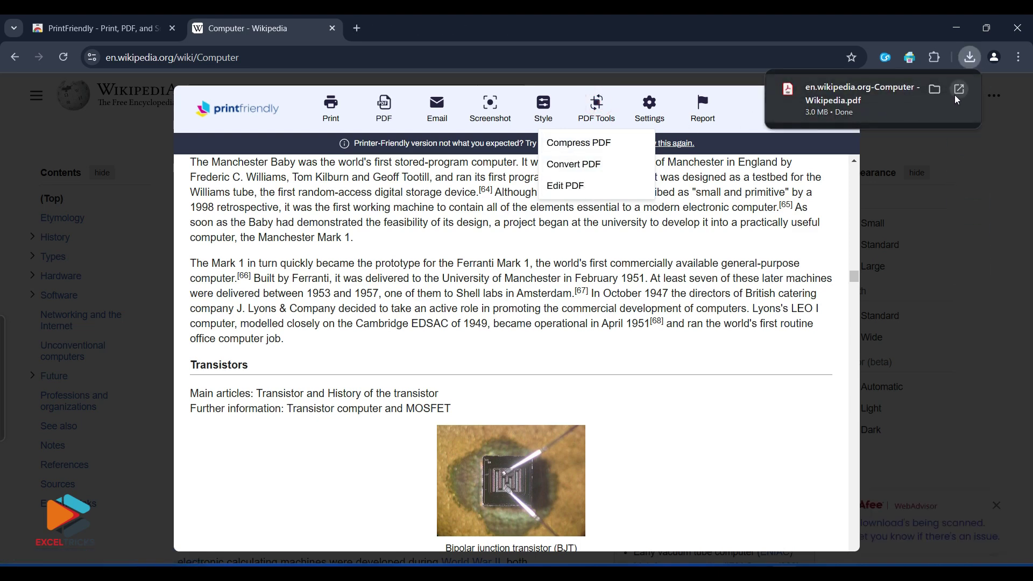
- Open the downloaded Computer - Wikipedia PDF, look through its pages, and close both it and the PrintFriendly preview
{"action": "left_click", "coordinate": [958, 93]}
{"action": "scroll", "coordinate": [1024, 156], "scroll_direction": "down", "scroll_amount": 20}
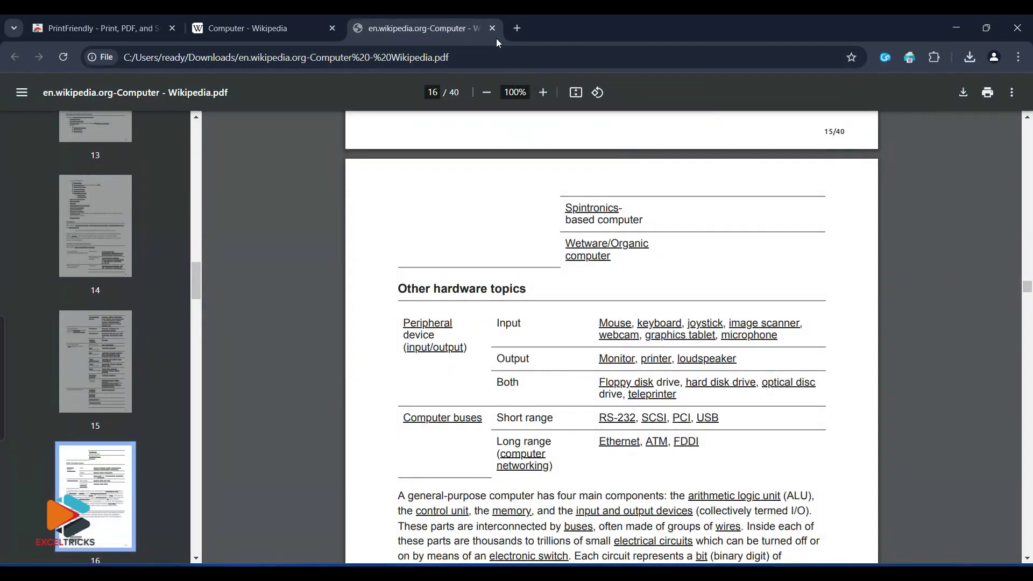
{"action": "left_click", "coordinate": [497, 29]}
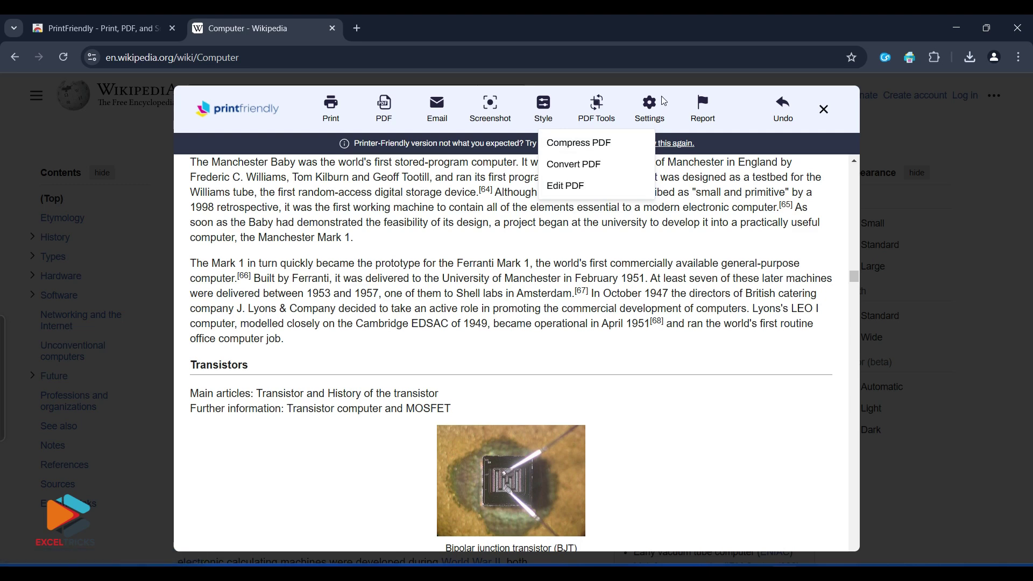
{"action": "left_click", "coordinate": [824, 109]}
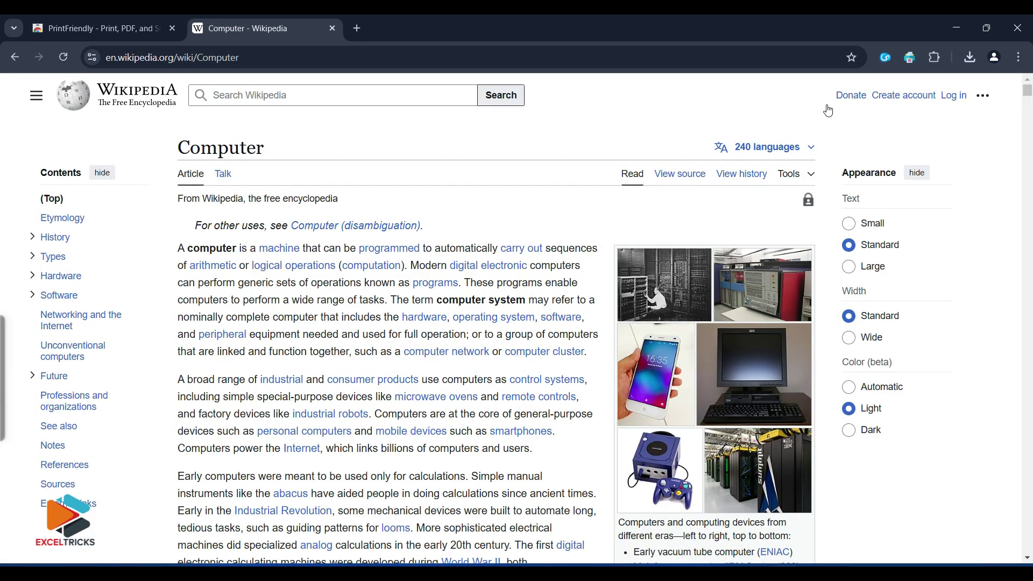